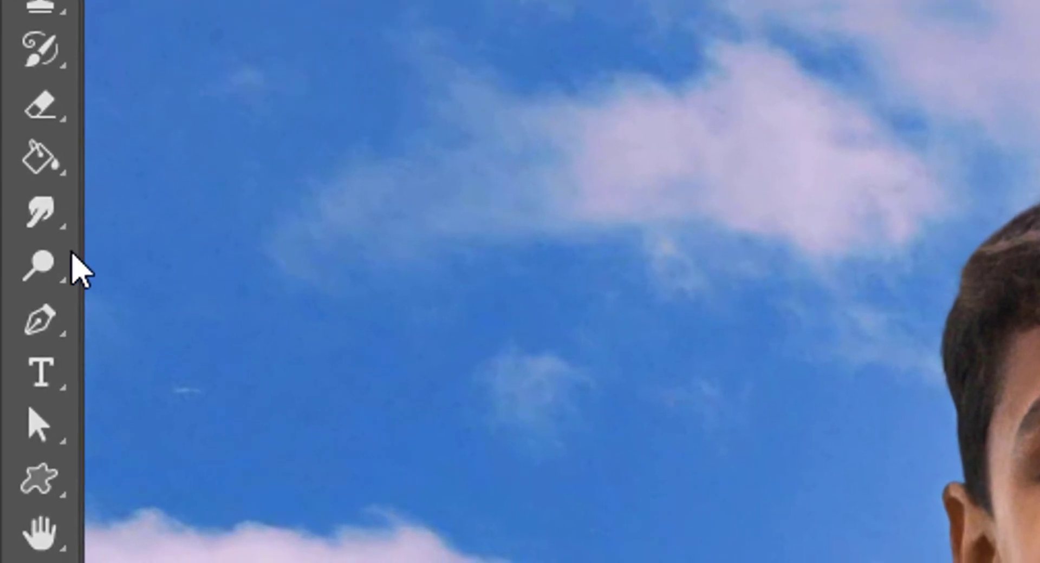
Select the Dodge Tool and bring up its Dodge/Burn/Sponge tool flyout
click(34, 268)
right_click(33, 266)
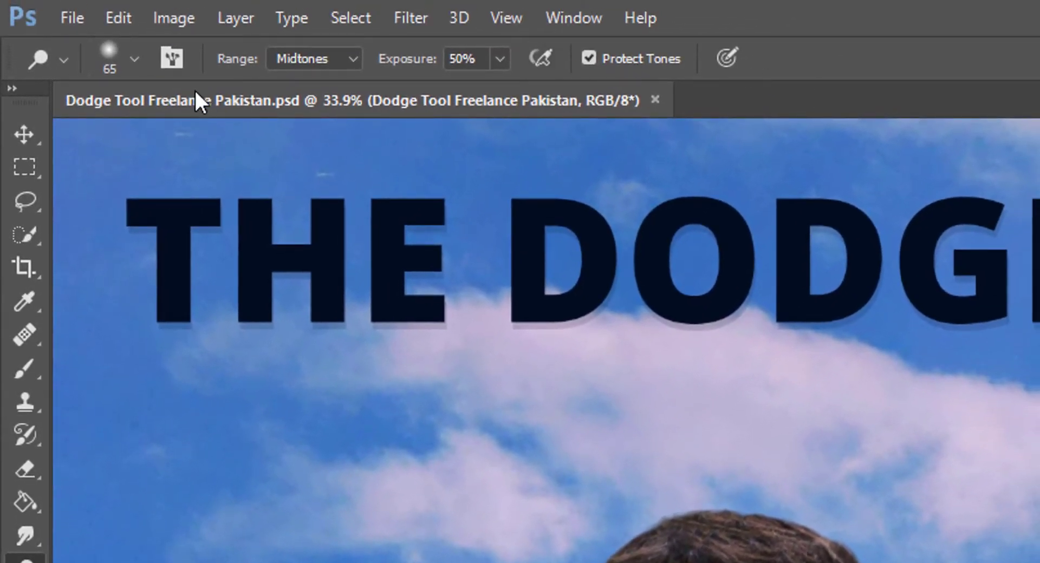
click(65, 58)
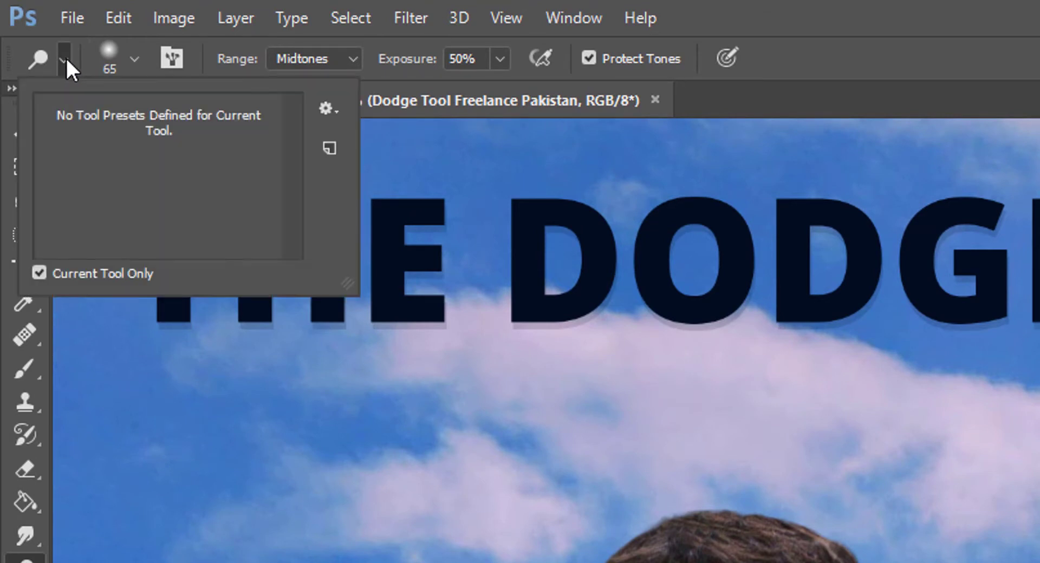
click(324, 112)
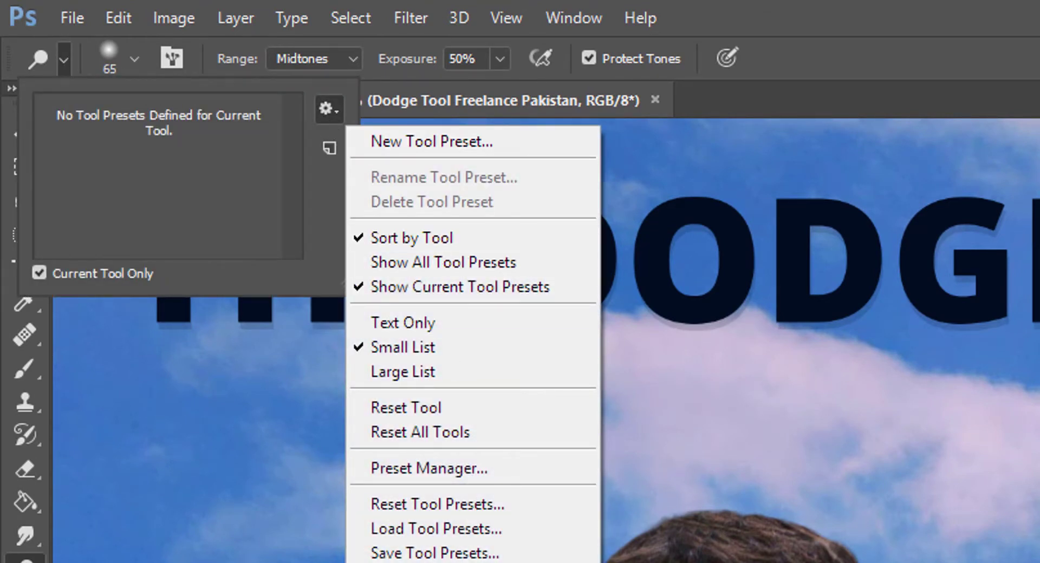
click(337, 187)
click(329, 150)
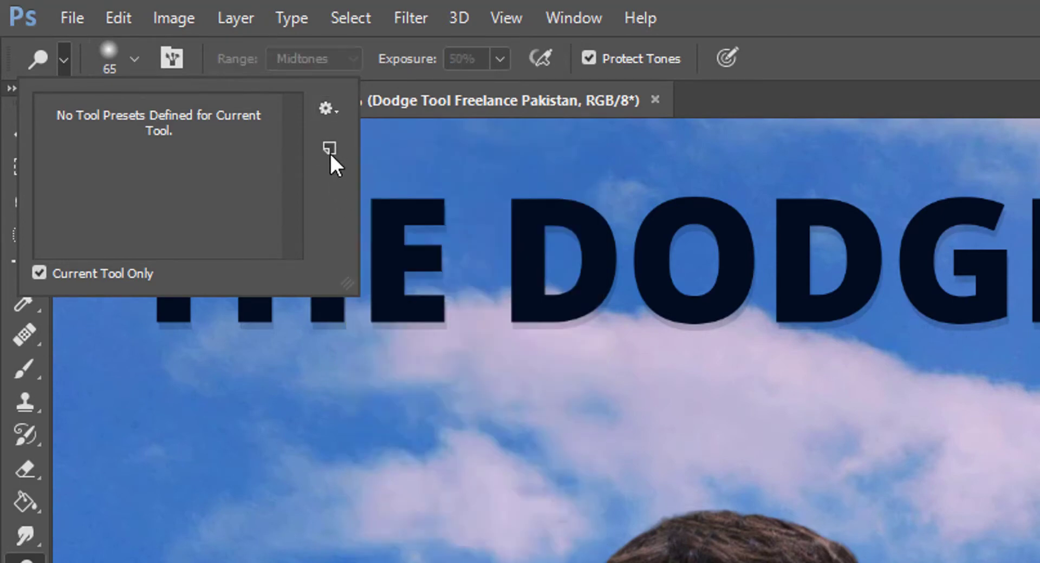
drag(1018, 408, 405, 221)
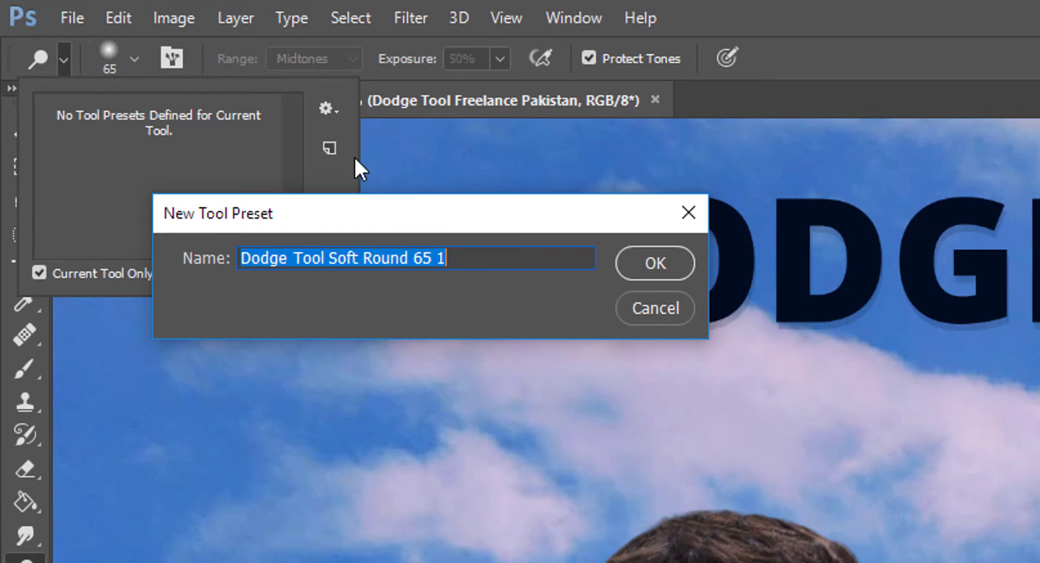
click(642, 309)
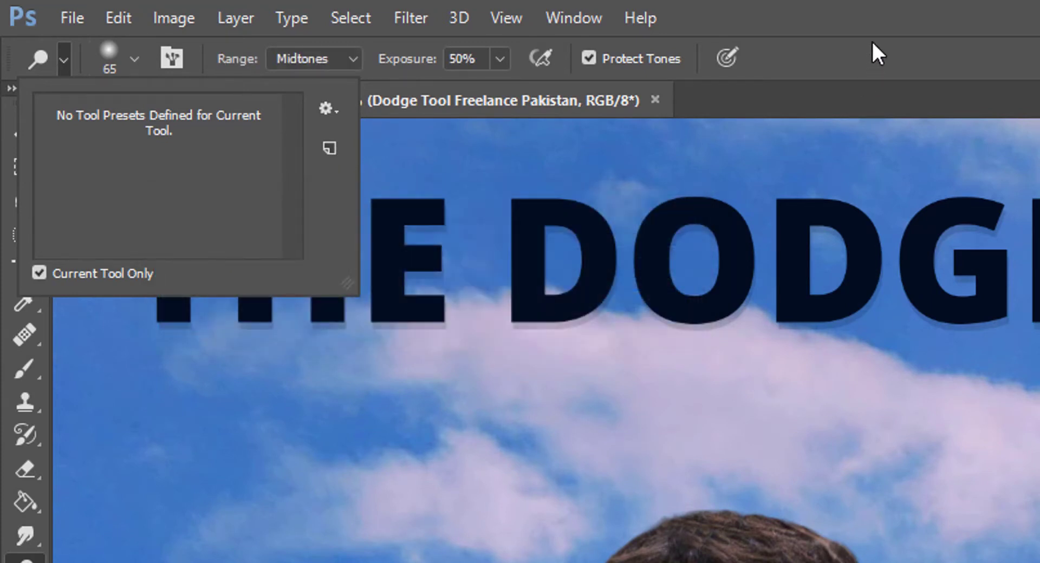
click(872, 40)
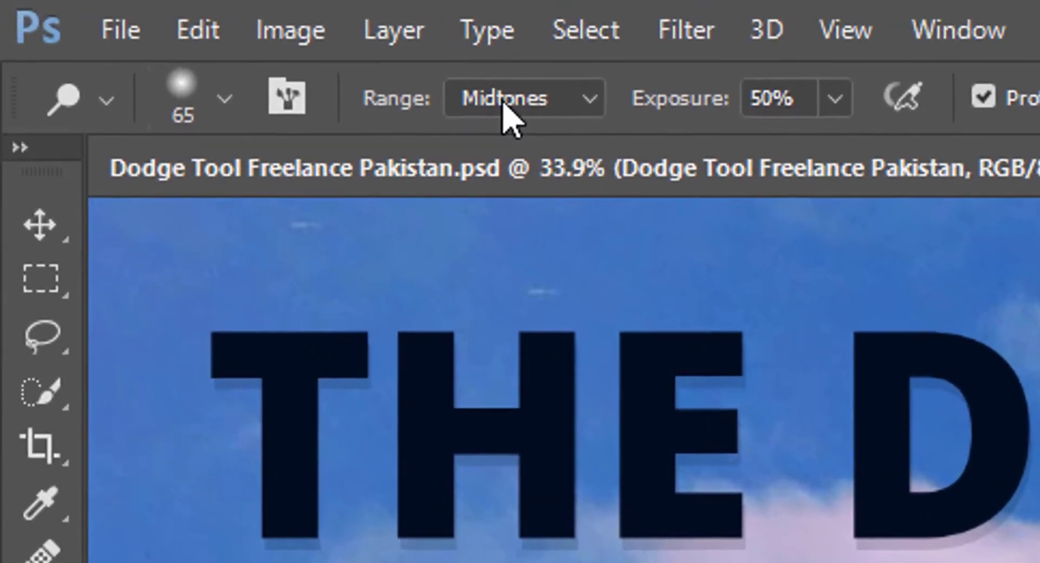
click(436, 95)
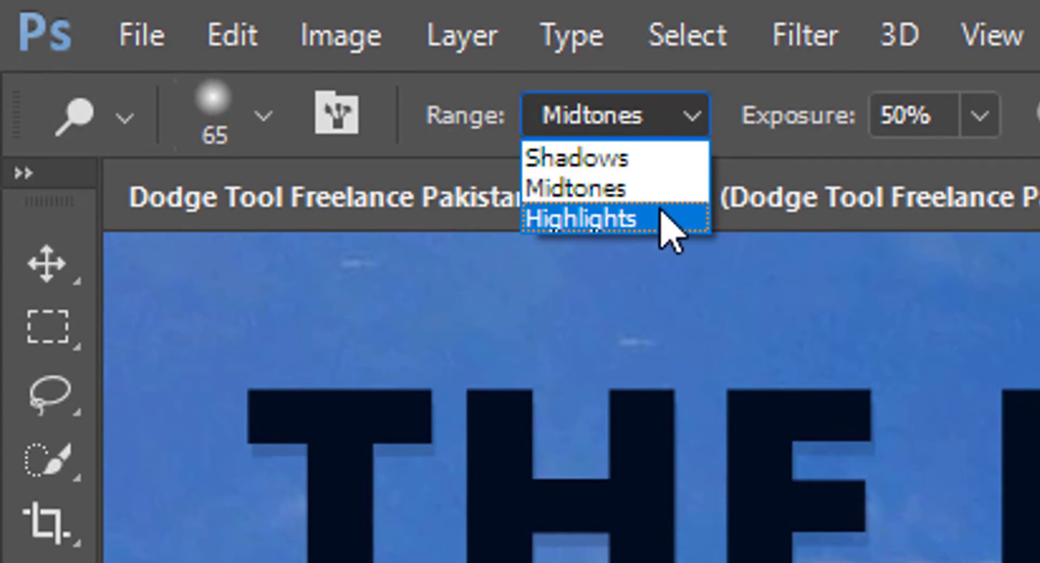
click(654, 119)
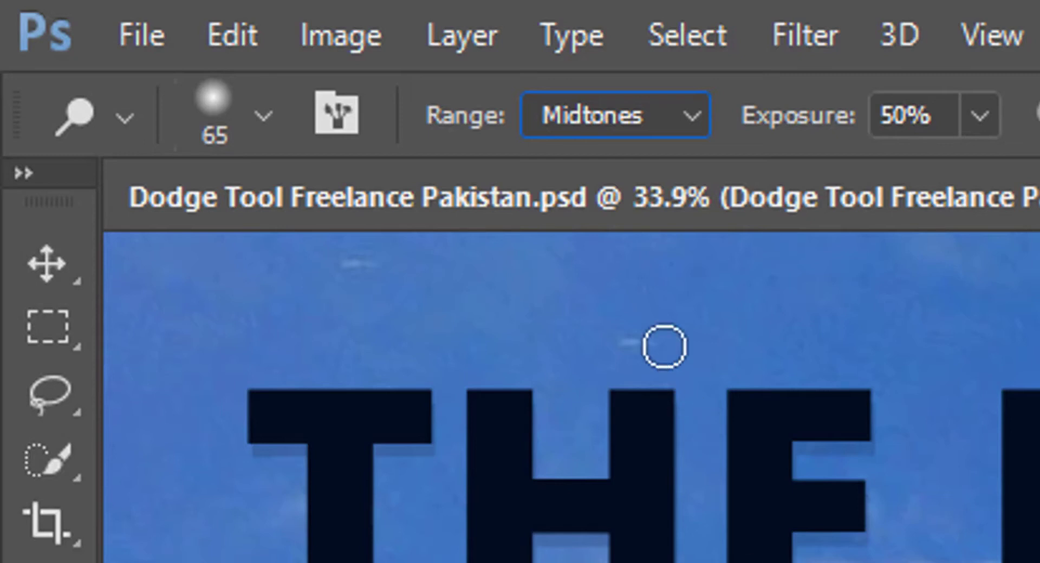
click(638, 123)
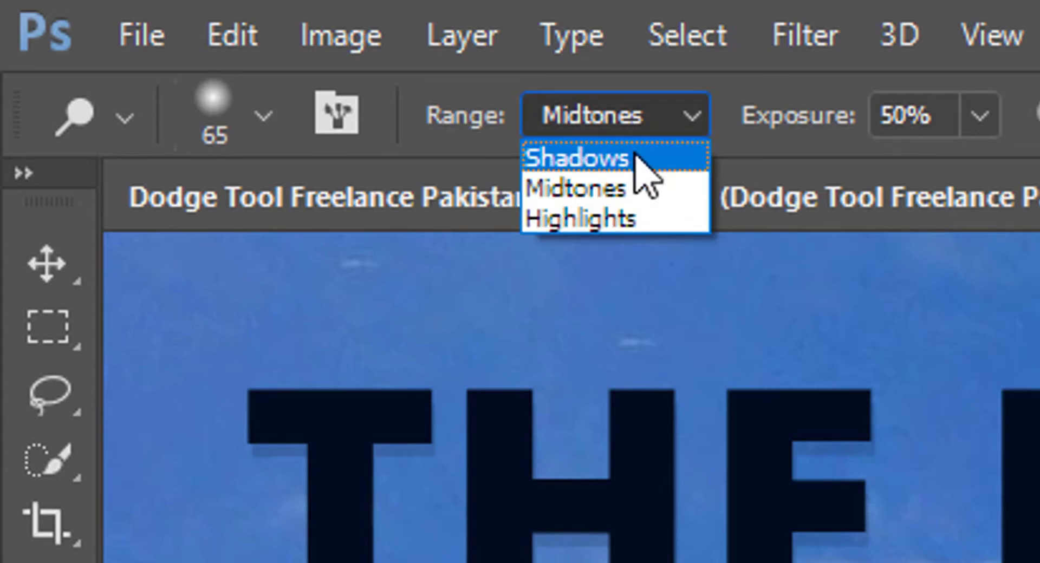
click(623, 188)
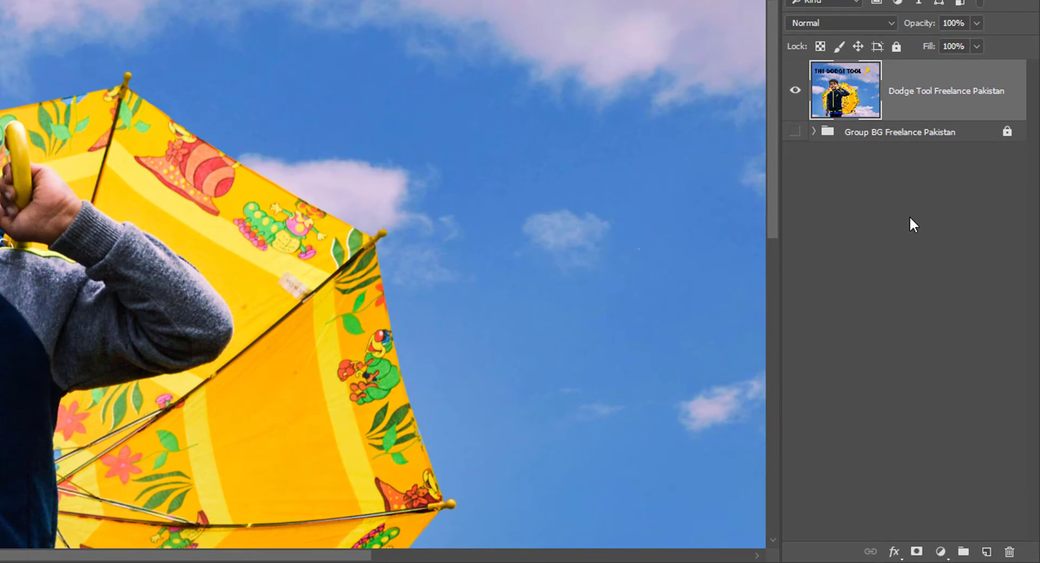
Add a new Layer 1 above the photo and fill it with 50% Gray
click(987, 551)
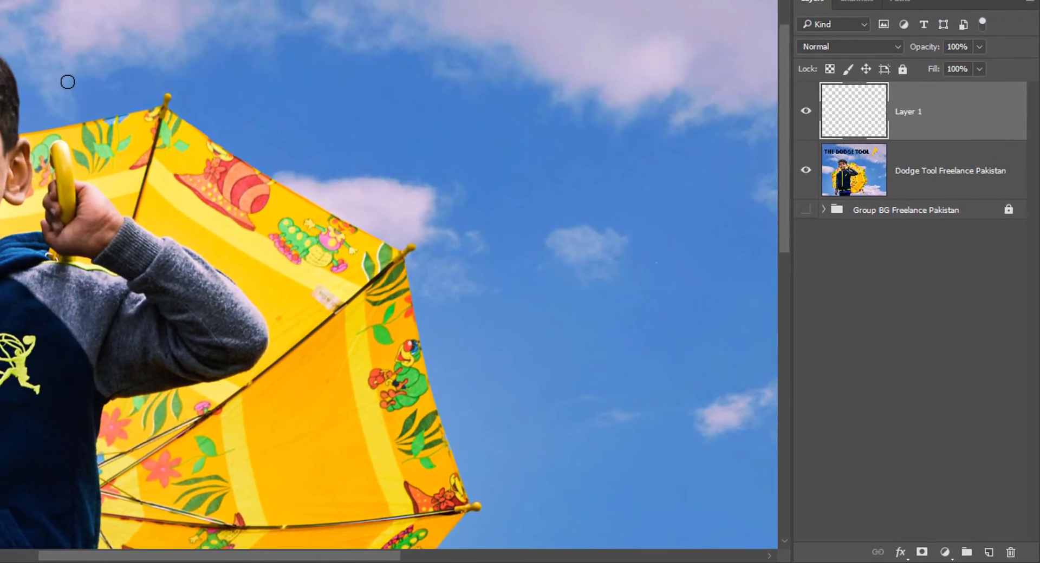
key(shift+F5)
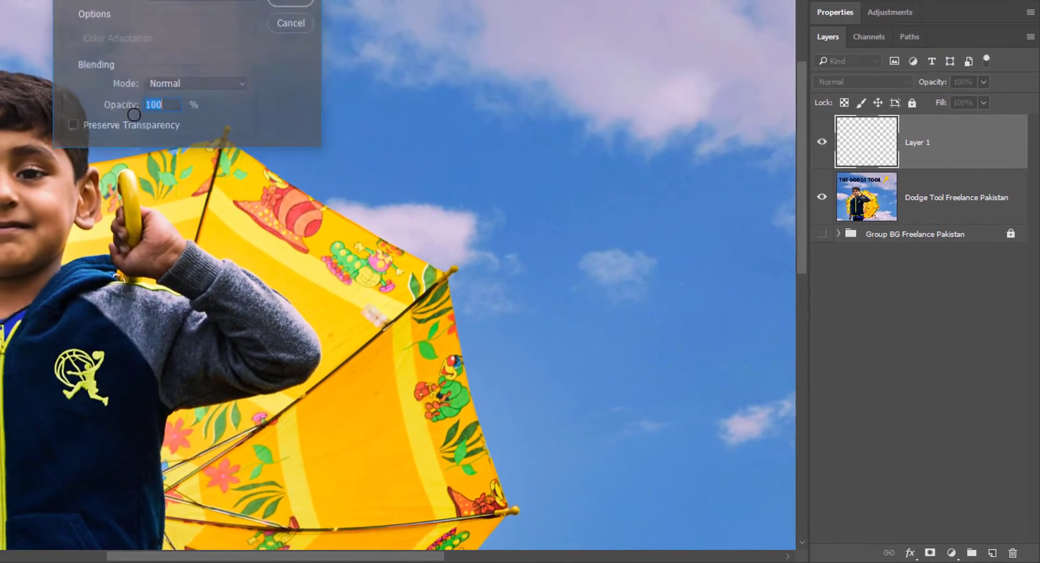
drag(236, 1, 327, 69)
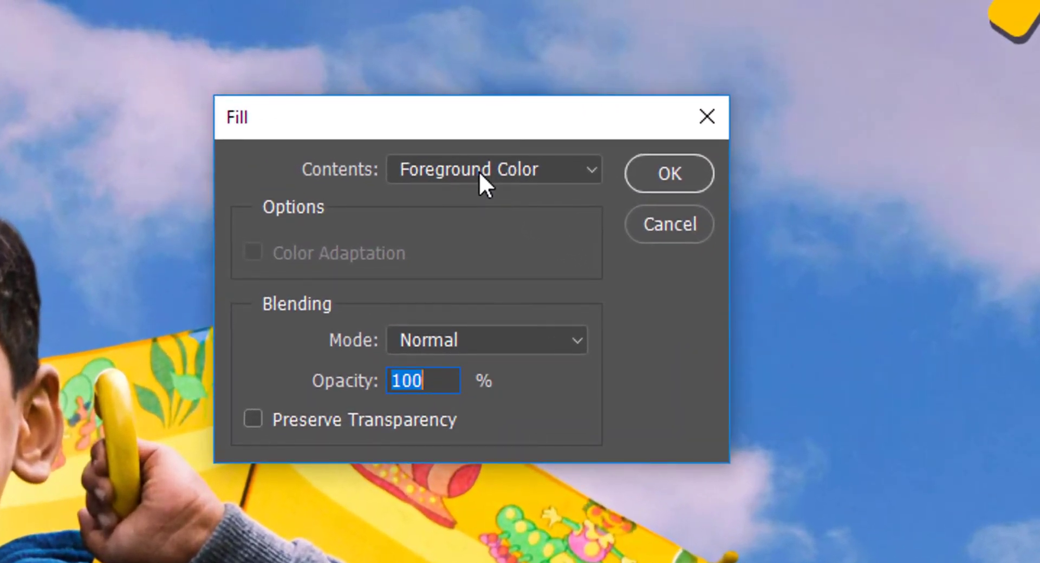
click(478, 172)
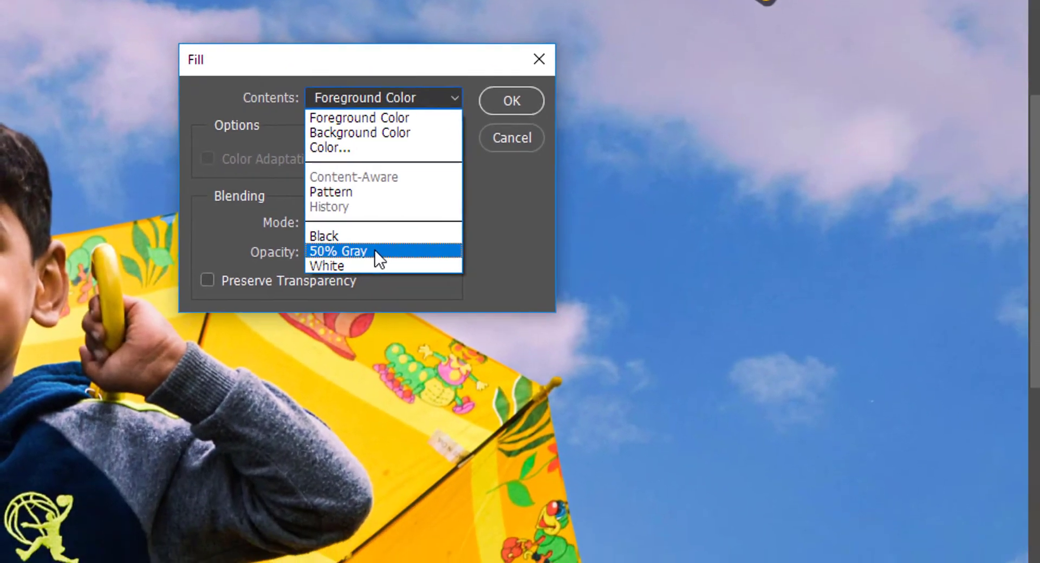
click(444, 335)
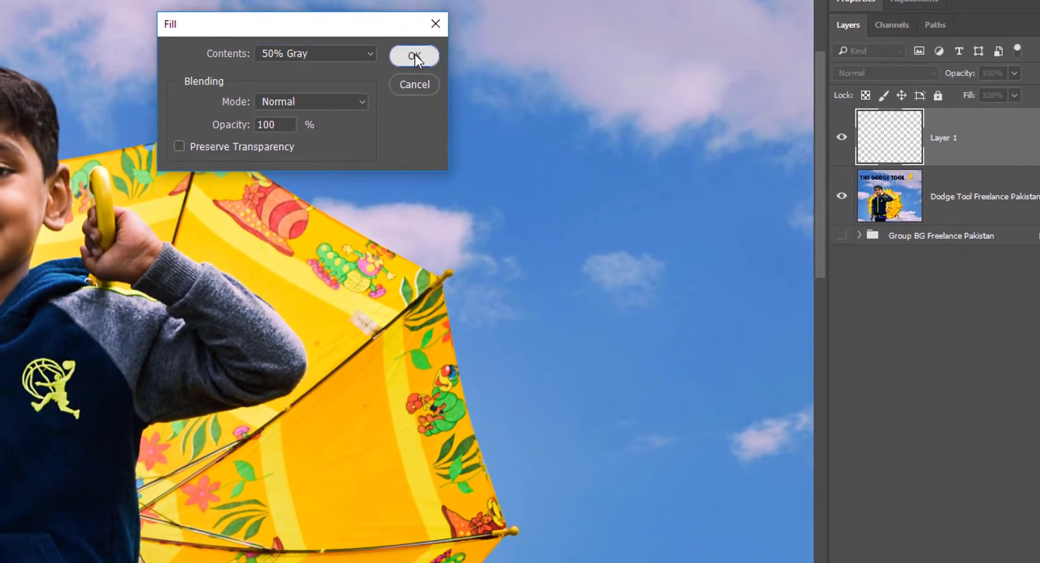
click(478, 85)
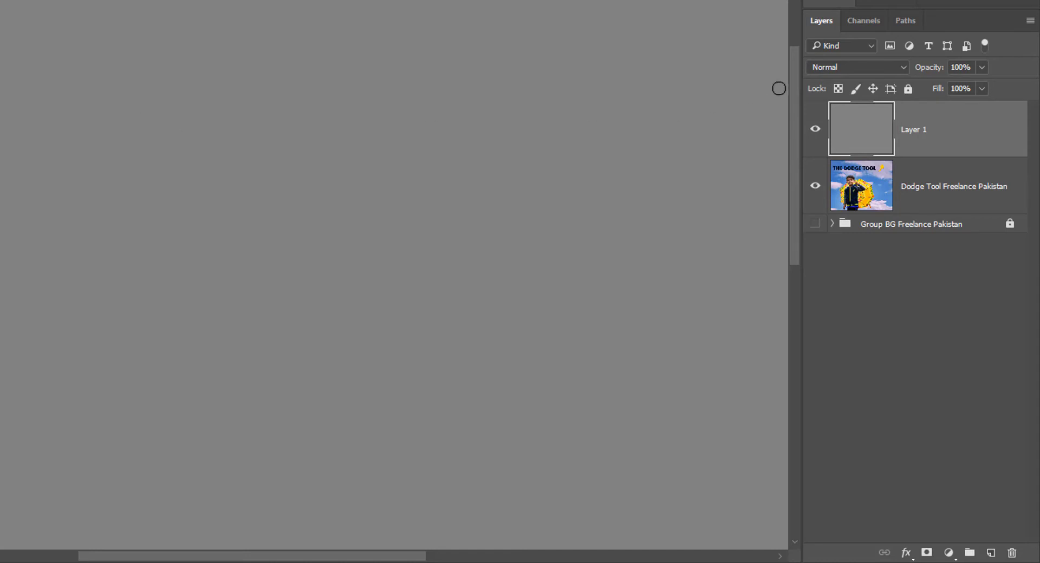
Change Layer 1's blend mode from Normal to Overlay
click(875, 69)
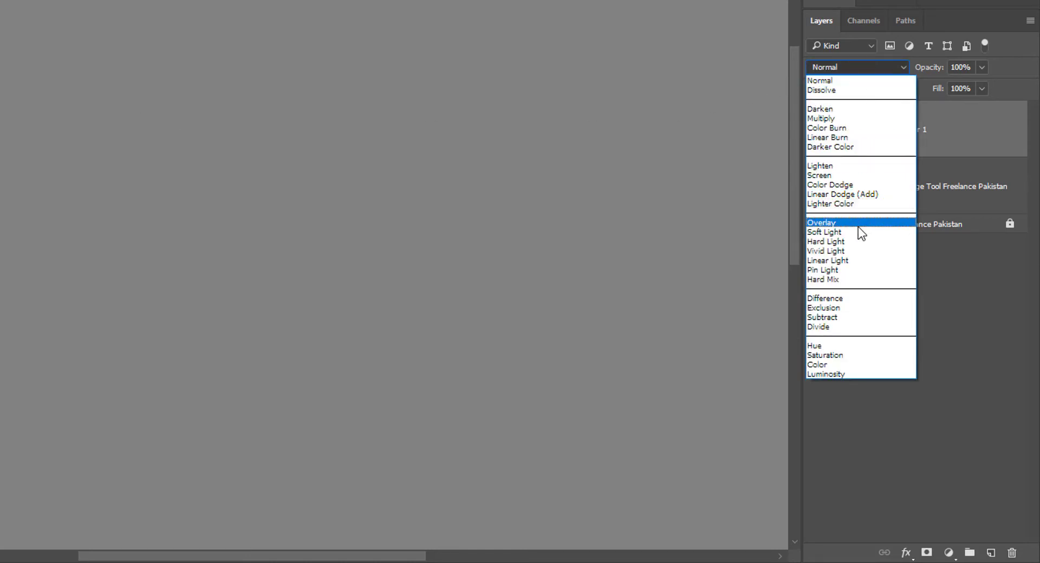
click(821, 223)
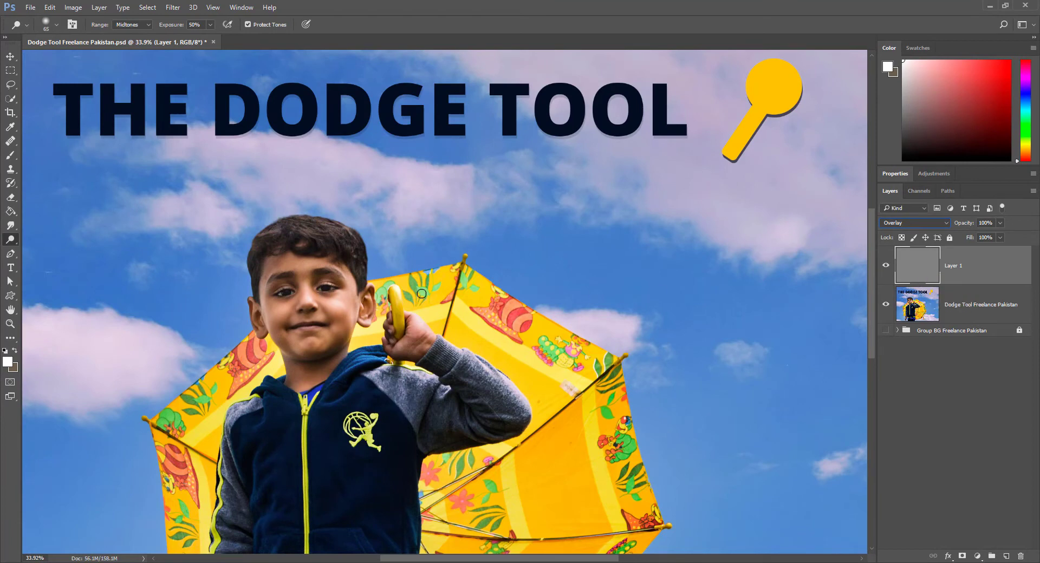
Delete the gray Overlay layer and add a Curves adjustment layer named 'Dodge'
key(Delete)
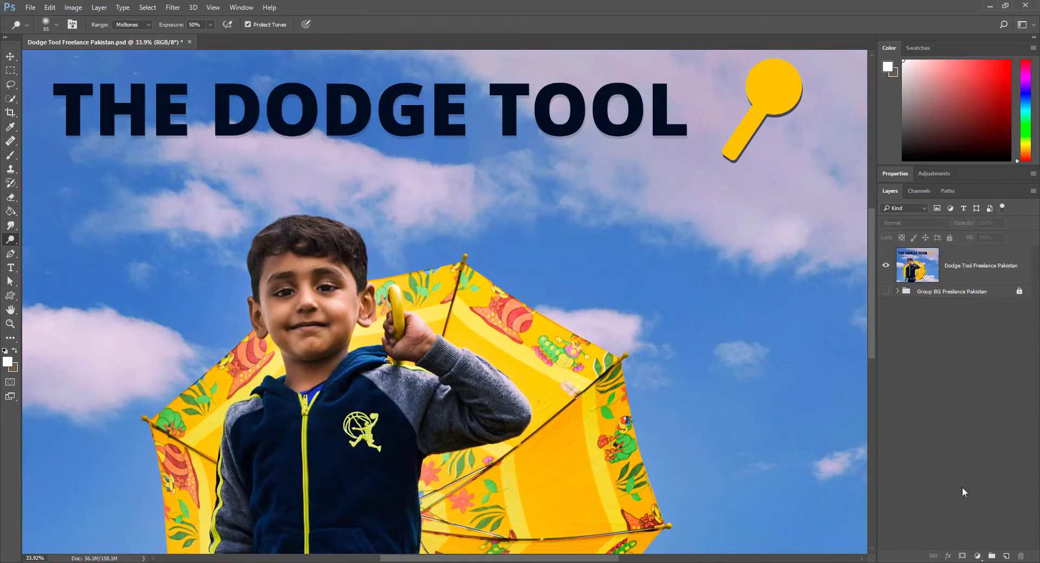
click(977, 557)
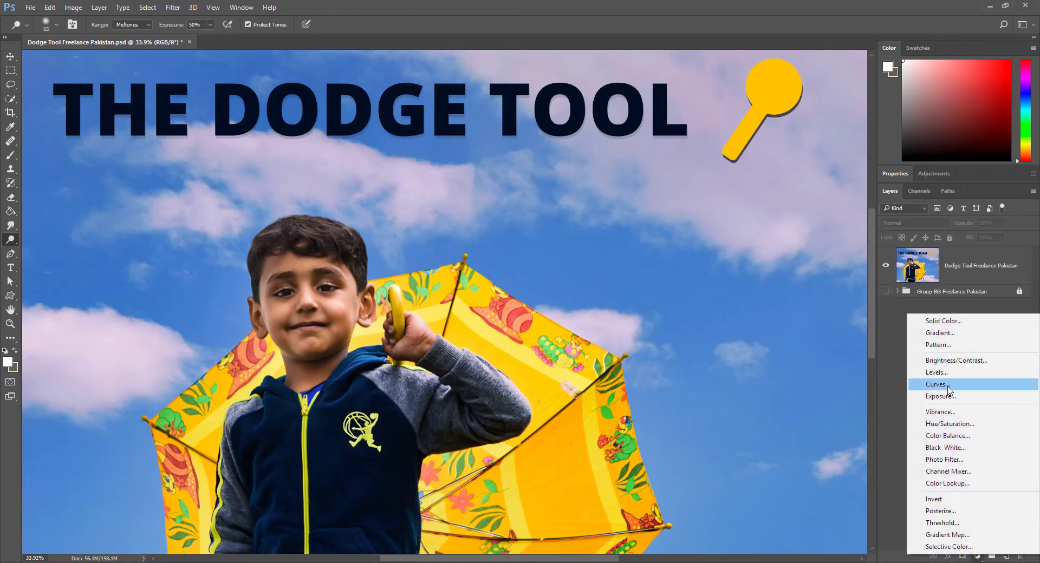
click(948, 386)
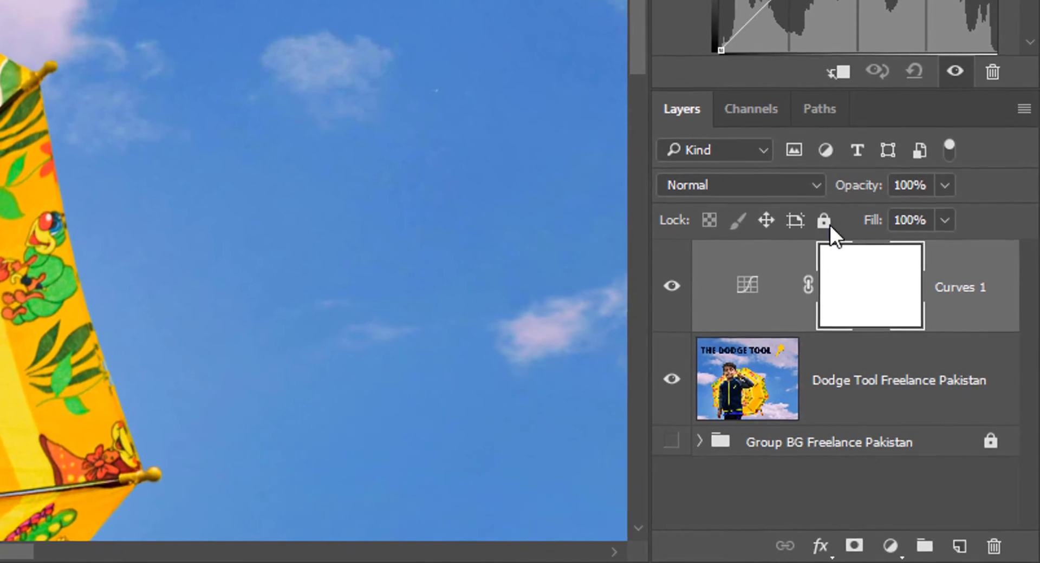
double_click(958, 274)
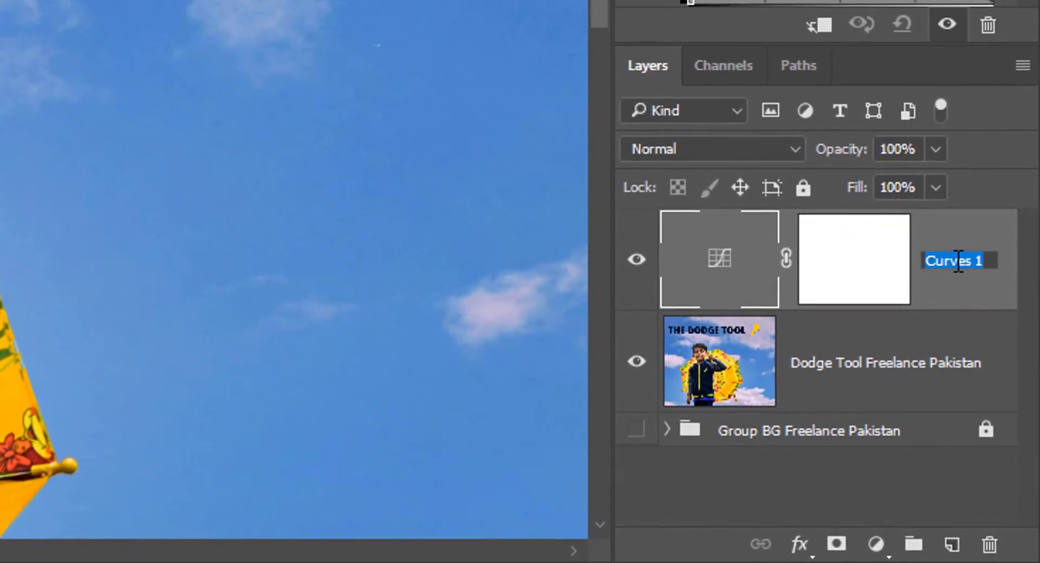
text(Dodge)
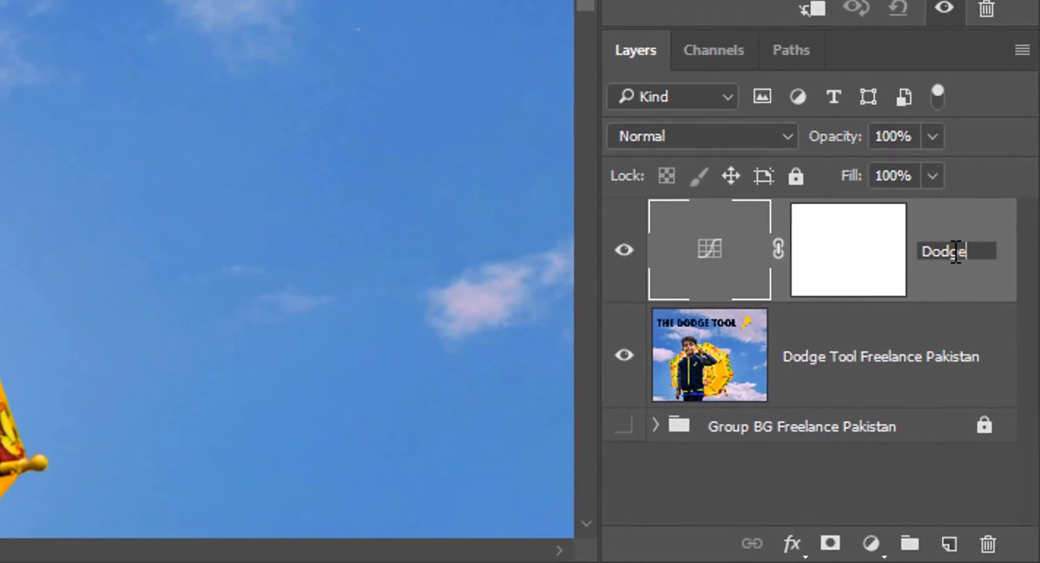
key(Return)
Add a second Curves layer named 'Burn', then delete both Burn and Dodge
click(871, 544)
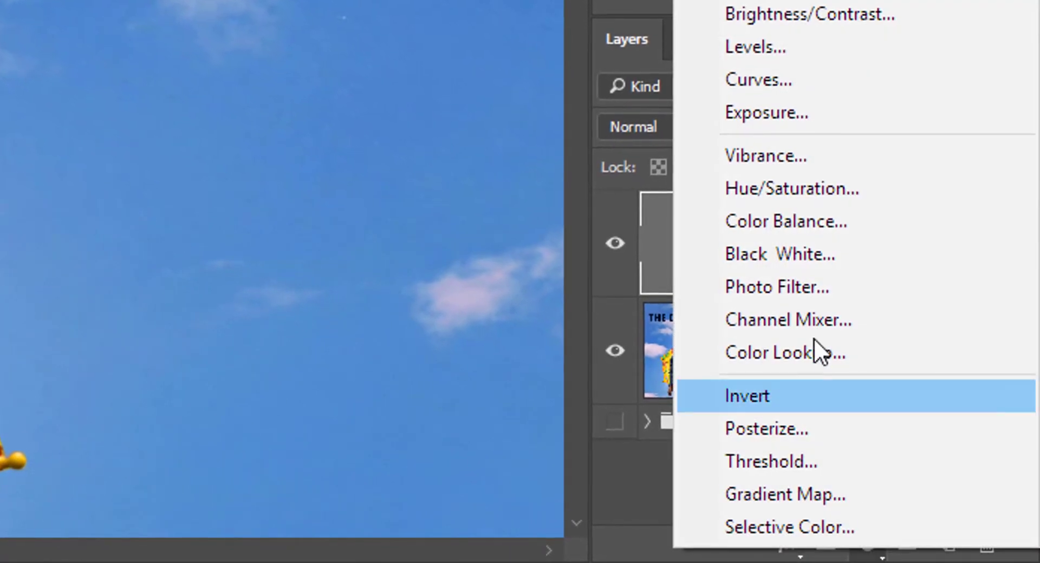
click(764, 82)
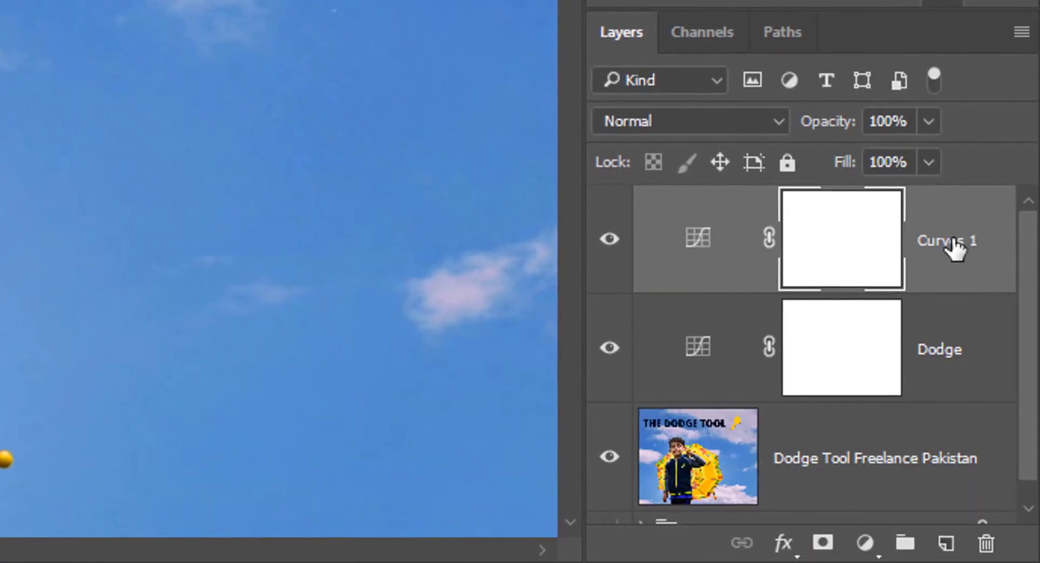
double_click(963, 244)
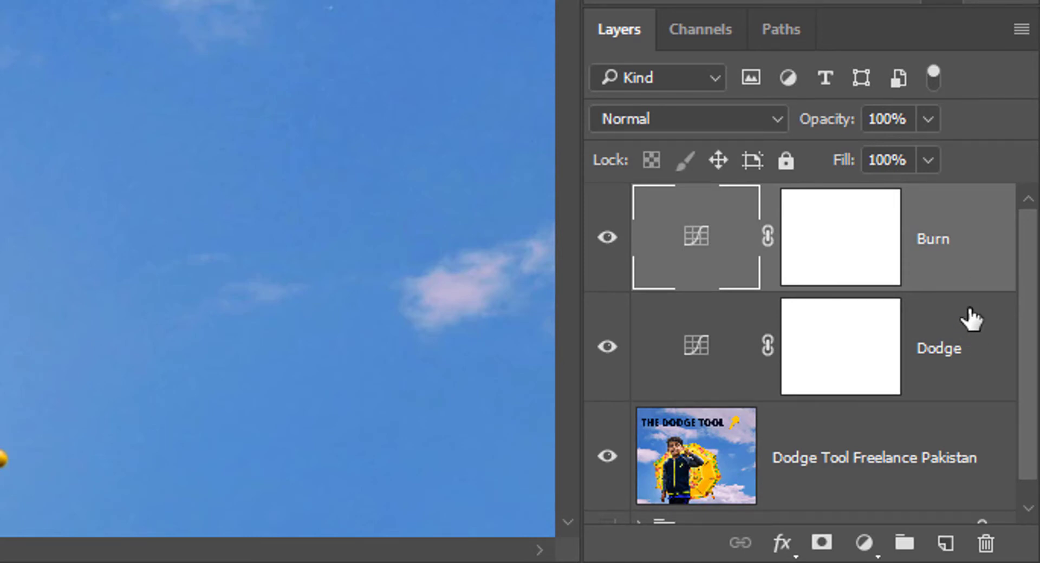
shift+click(964, 344)
key(Delete)
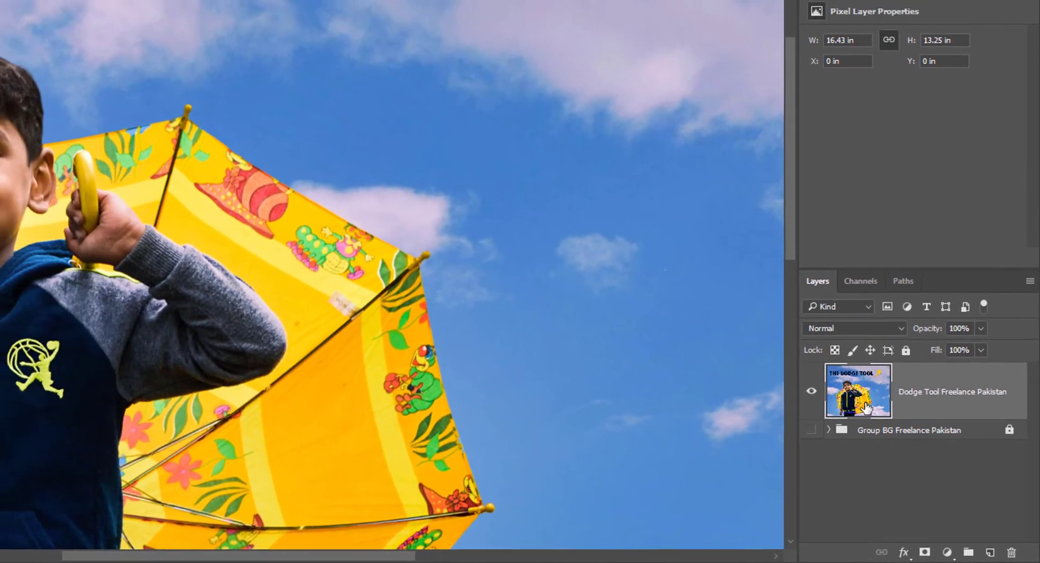
Duplicate the poster layer with Ctrl+J and collapse the Properties panel
key(ctrl+j)
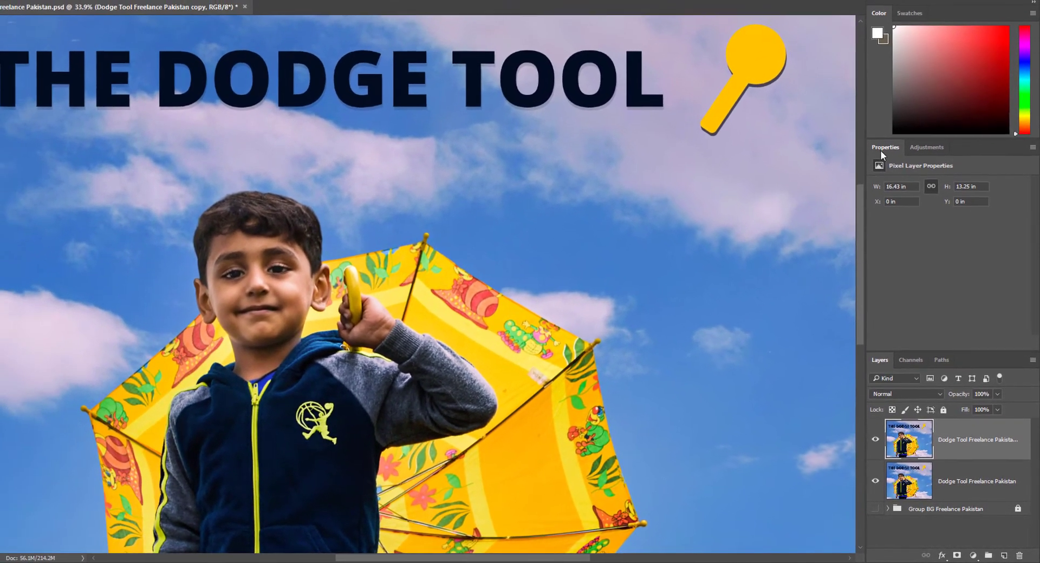
double_click(882, 138)
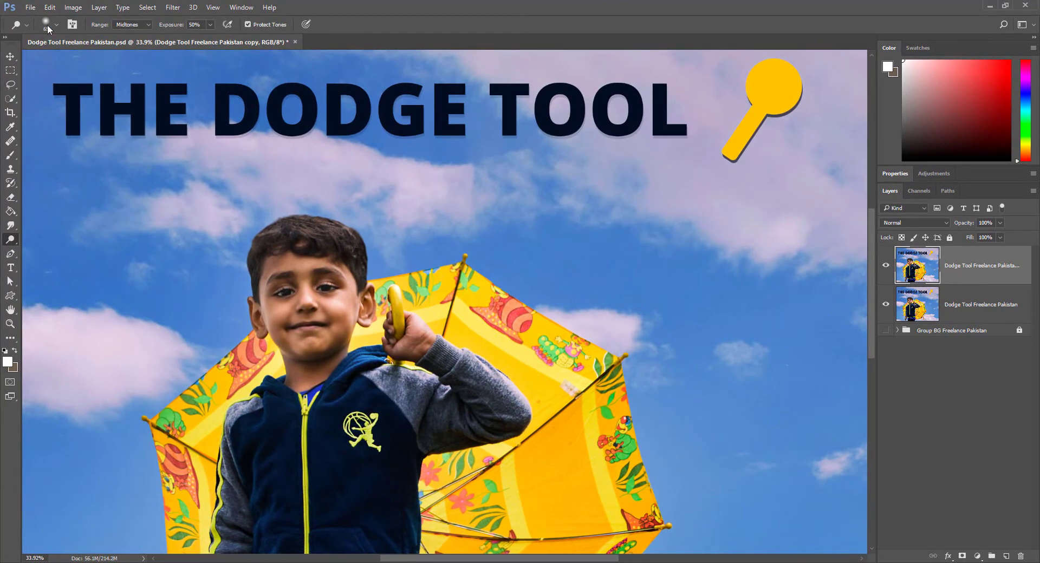
Set the dodge brush to 91 px, 0% hardness, switching Range to Shadows then back to Midtones
right_click(140, 163)
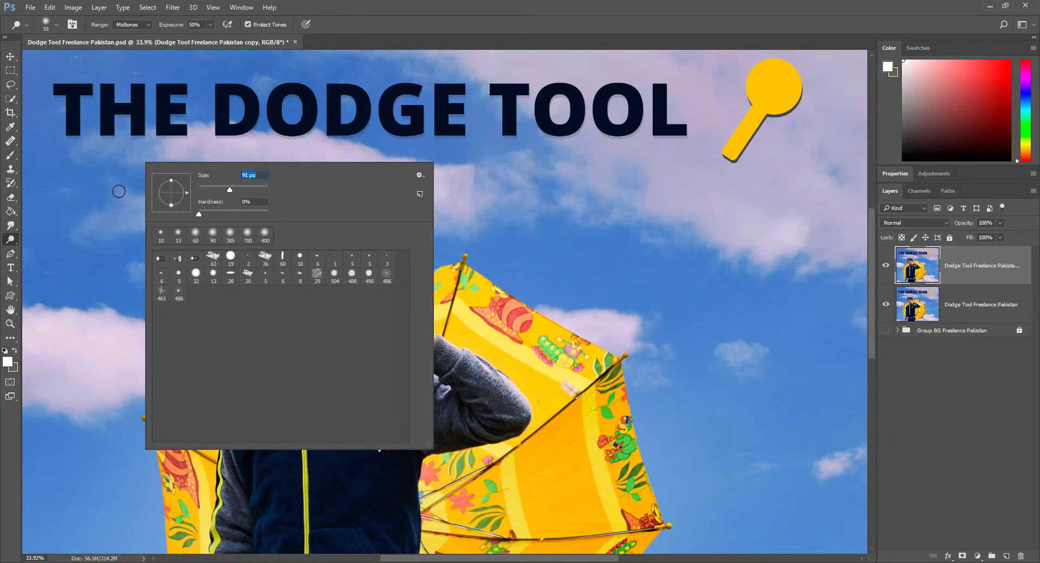
click(378, 27)
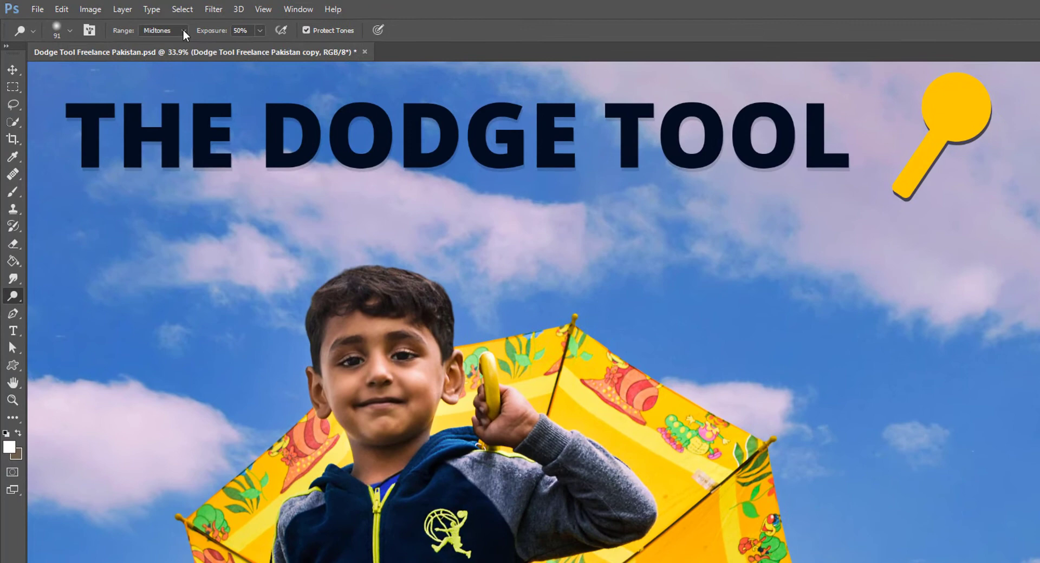
click(176, 28)
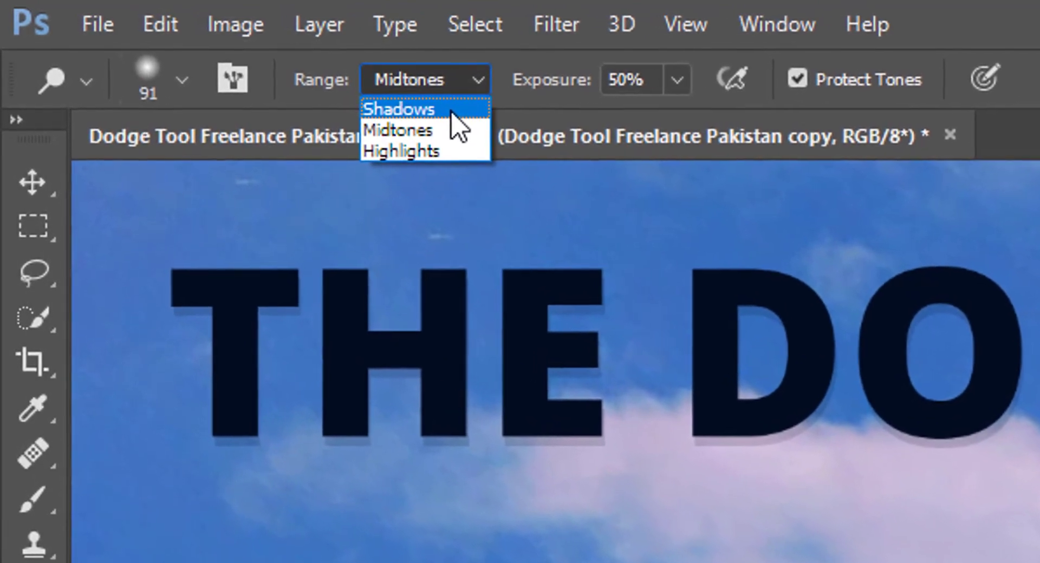
click(459, 112)
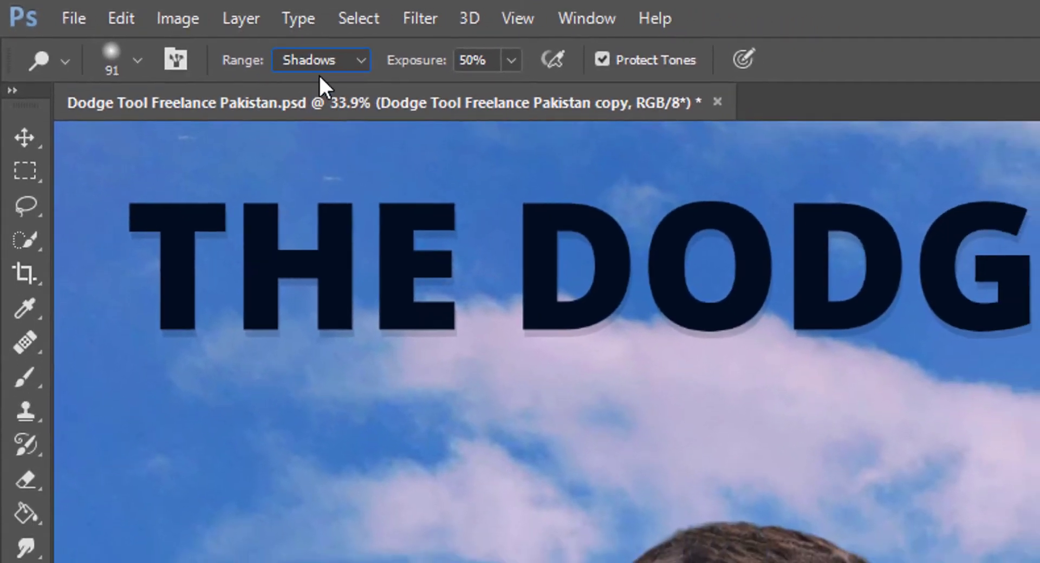
click(319, 68)
click(306, 100)
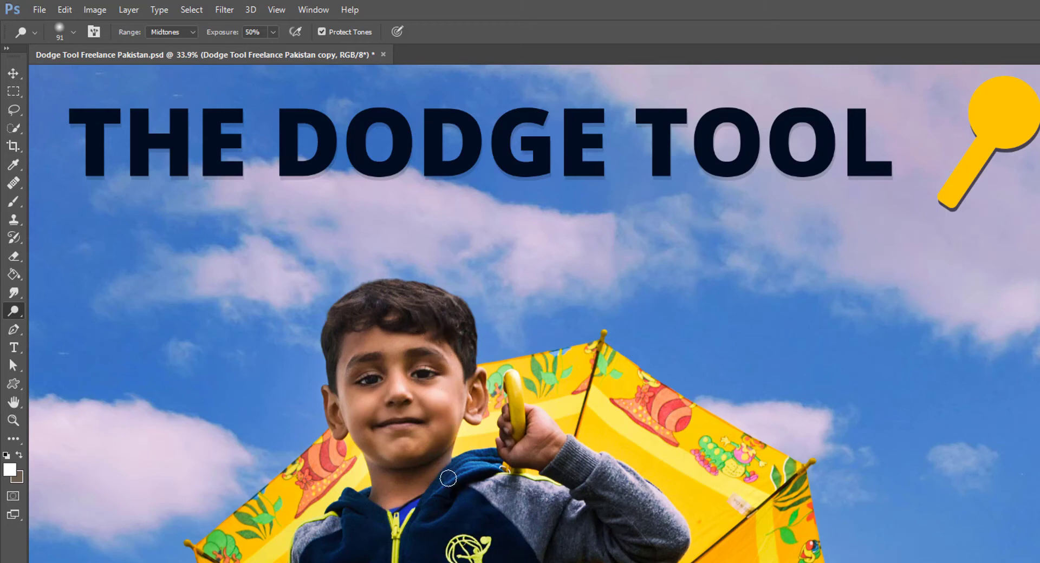
Zoom into the face and dodge the ear, cheek, nose bridge, jaw and chin, shrinking the brush to 40
scroll(463, 529, down, 3)
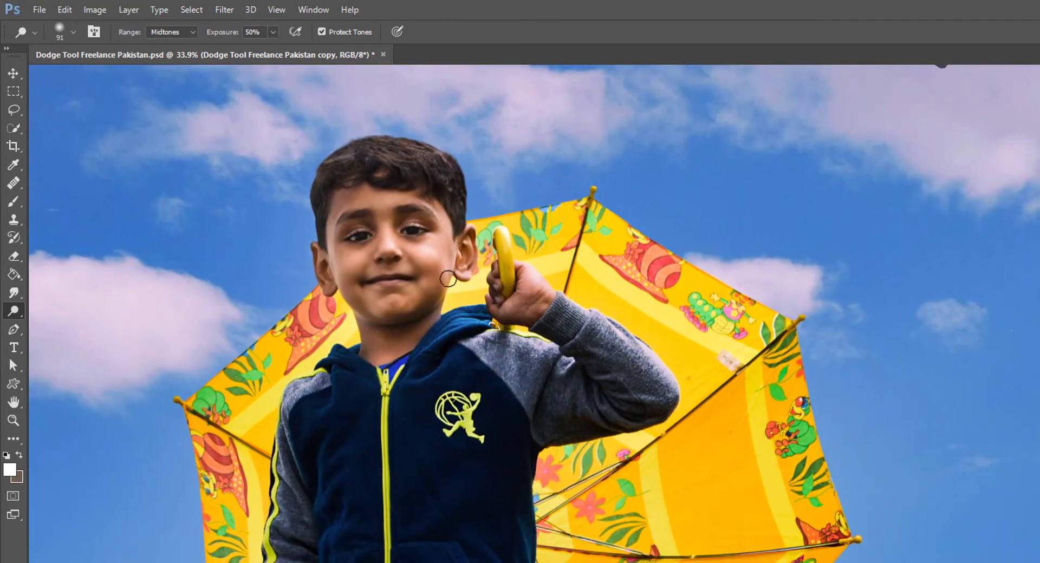
drag(417, 254, 502, 360)
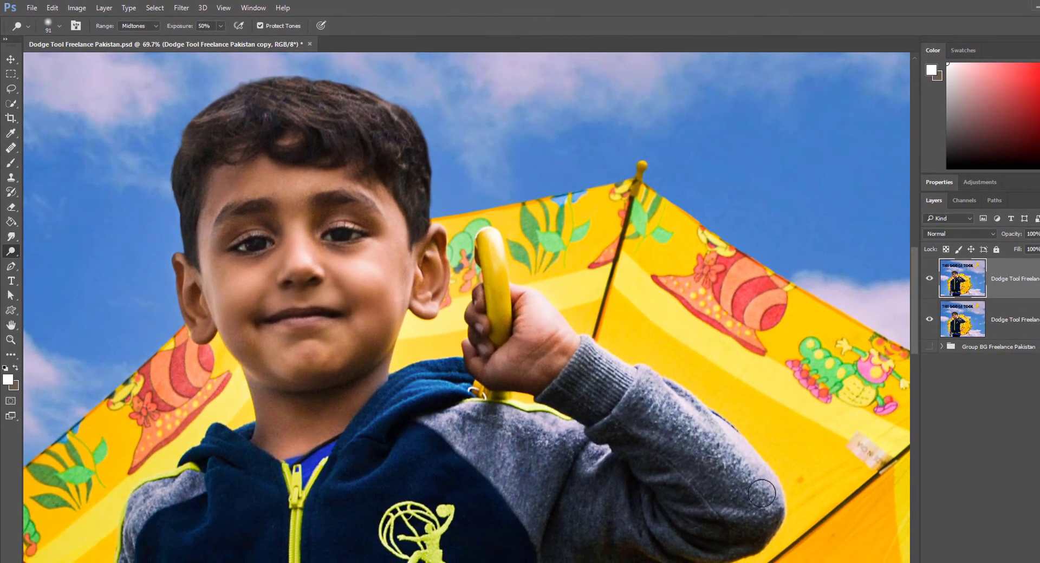
mouse_move(428, 247)
mouse_down()
mouse_move(430, 293)
mouse_move(410, 298)
mouse_move(387, 176)
mouse_move(402, 307)
mouse_move(366, 357)
mouse_move(396, 225)
mouse_move(360, 350)
mouse_move(381, 252)
mouse_move(366, 337)
mouse_move(333, 378)
mouse_move(368, 333)
mouse_move(398, 204)
mouse_move(342, 169)
mouse_up()
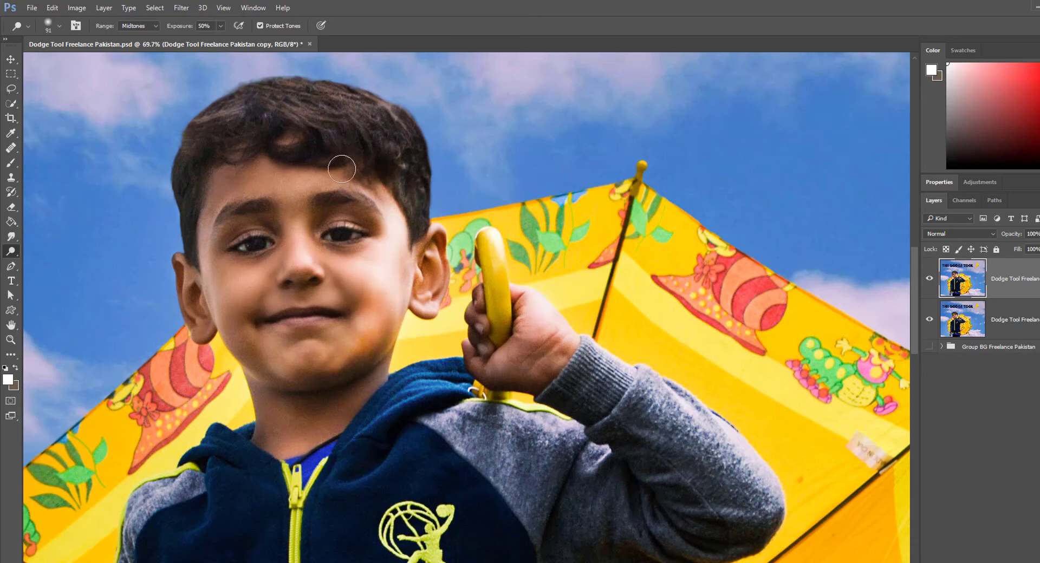
drag(293, 203, 307, 274)
key(bracketleft)
key(bracketleft)
key(bracketleft)
key(bracketleft)
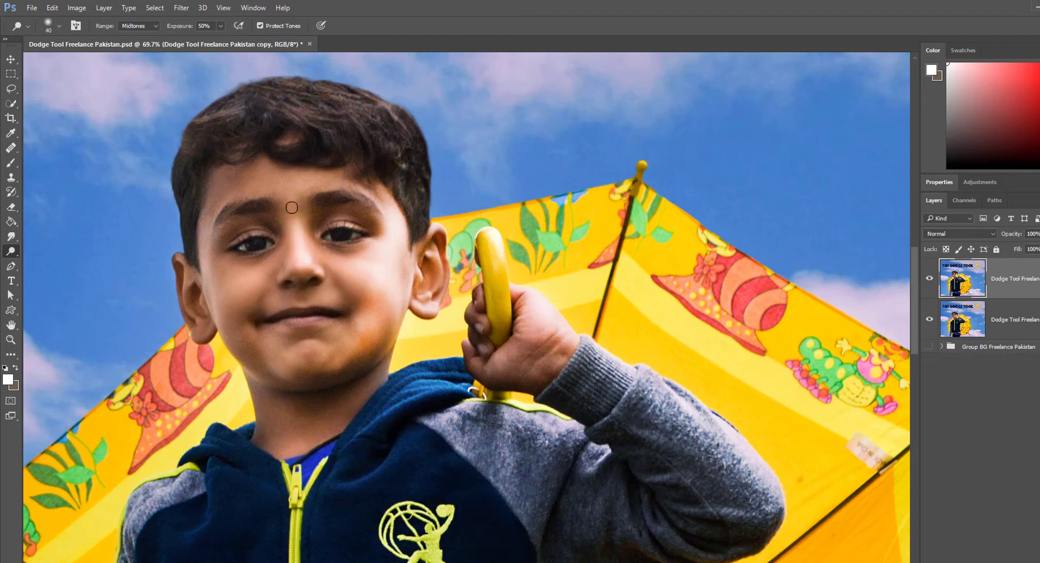
drag(291, 207, 294, 257)
mouse_move(365, 318)
mouse_down()
mouse_move(341, 344)
mouse_move(375, 326)
mouse_move(314, 364)
mouse_move(370, 337)
mouse_move(319, 367)
mouse_move(369, 324)
mouse_move(302, 372)
mouse_move(328, 369)
mouse_move(374, 336)
mouse_up()
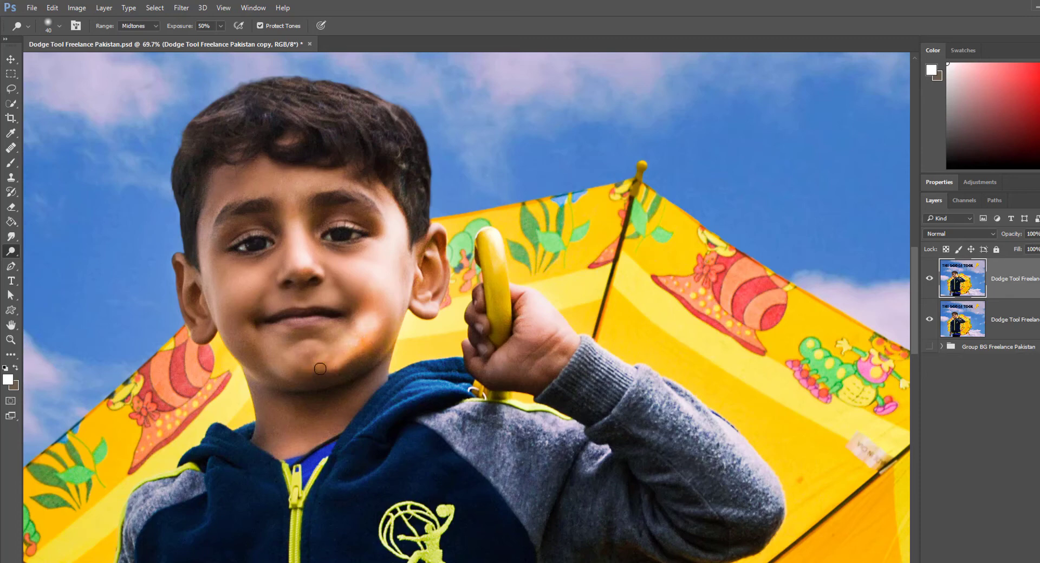
drag(320, 369, 300, 368)
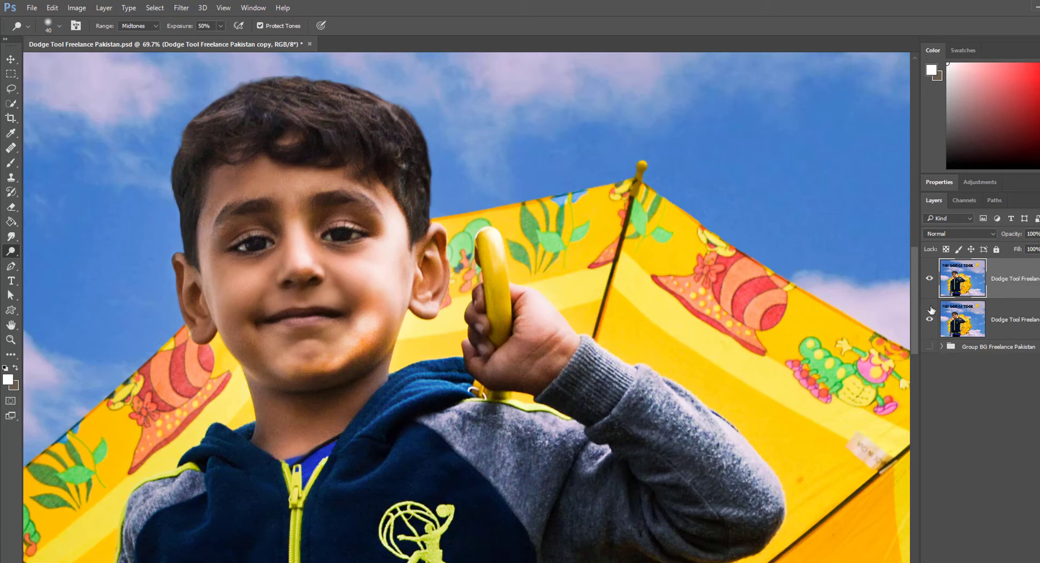
Toggle the dodged copy on and off to compare and set its opacity to 40%
click(931, 282)
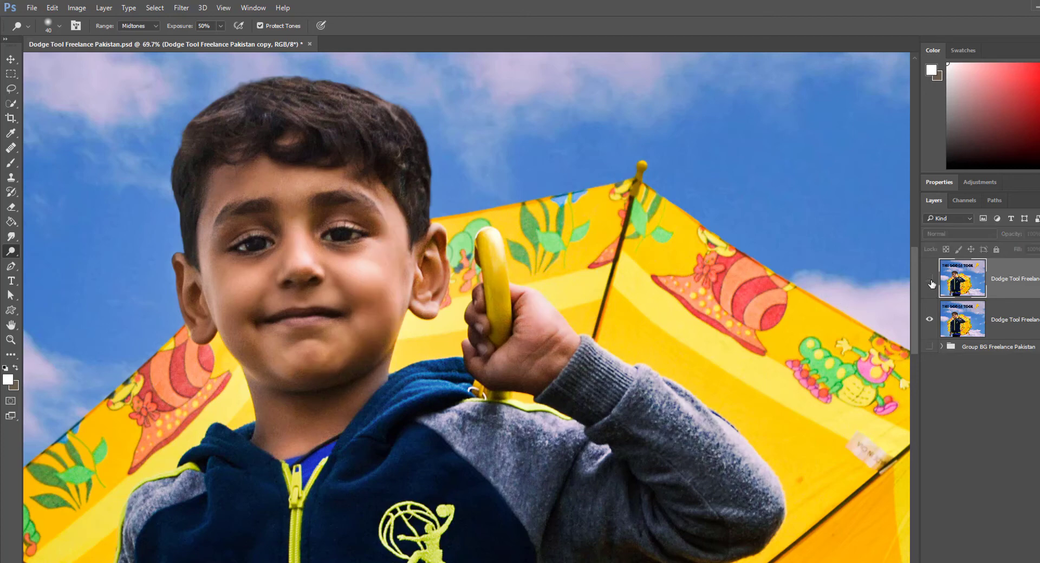
click(930, 282)
click(930, 282)
click(931, 282)
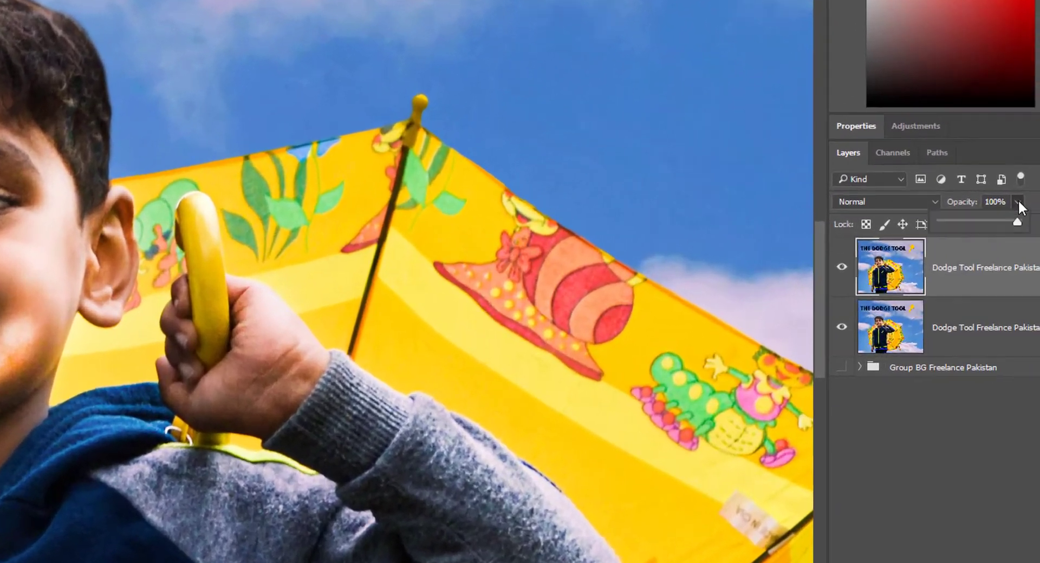
click(1039, 234)
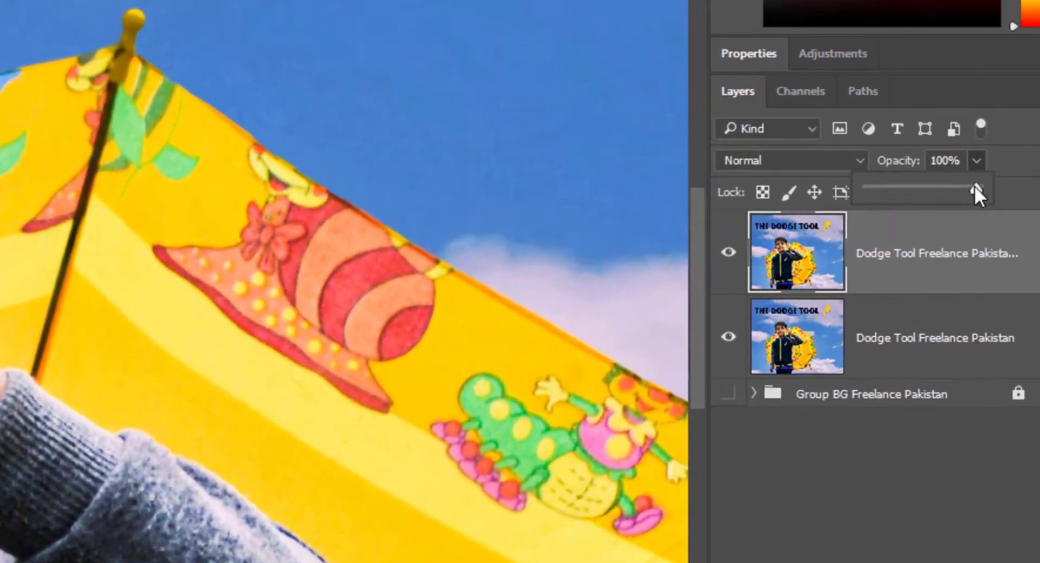
drag(975, 189, 874, 188)
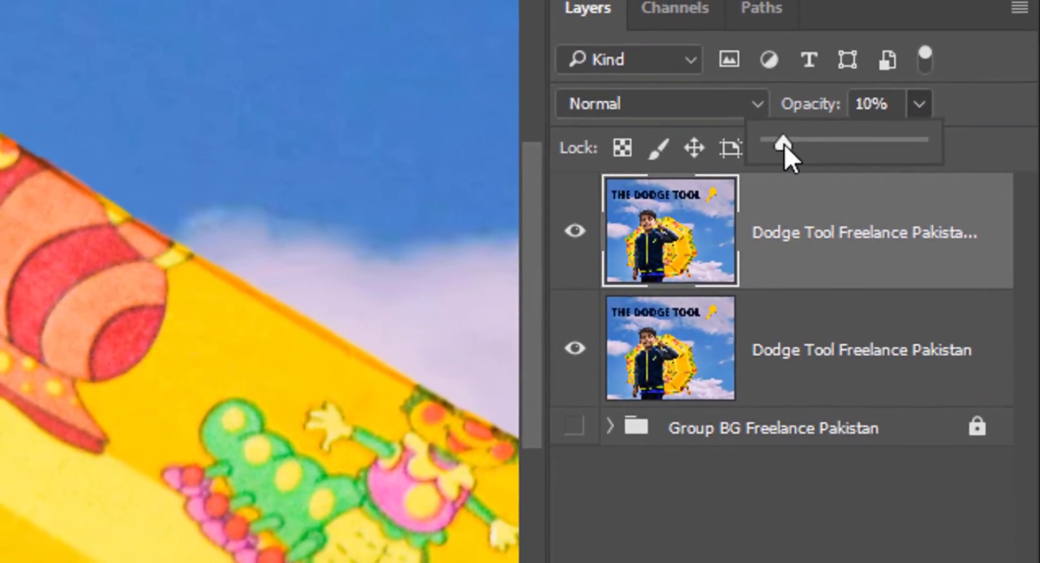
drag(784, 150, 822, 151)
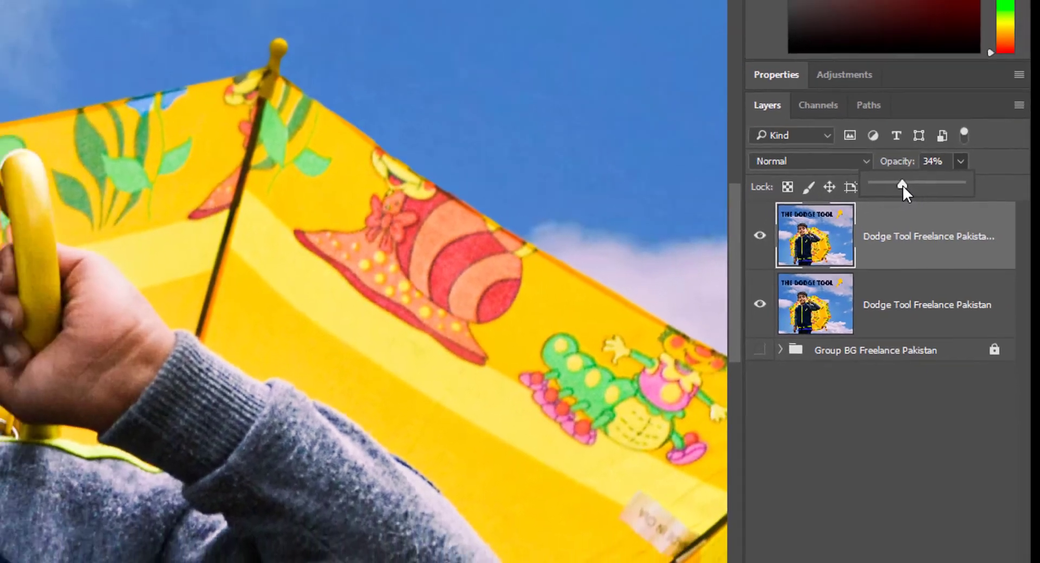
drag(902, 185, 908, 185)
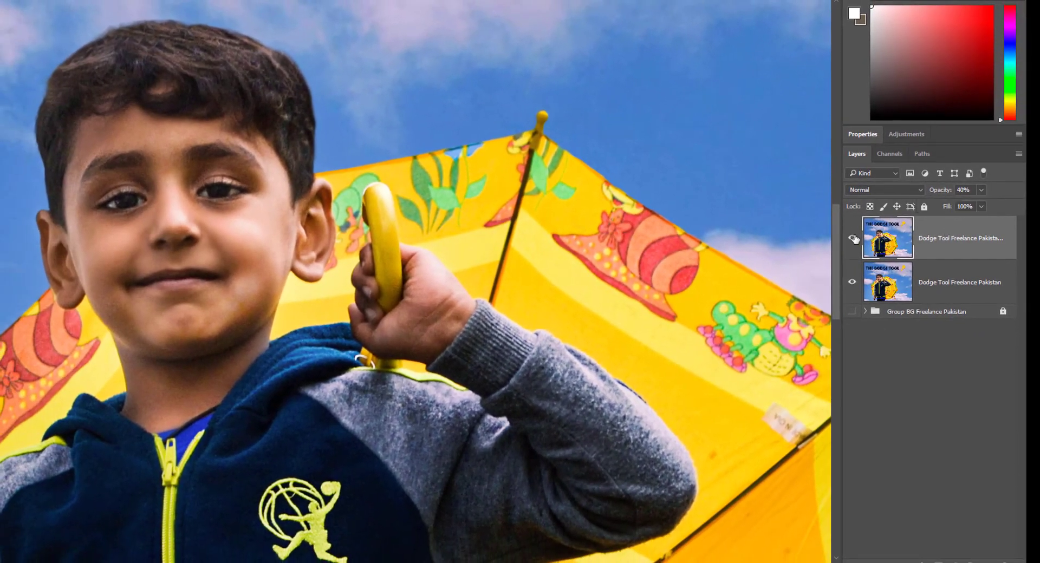
click(852, 240)
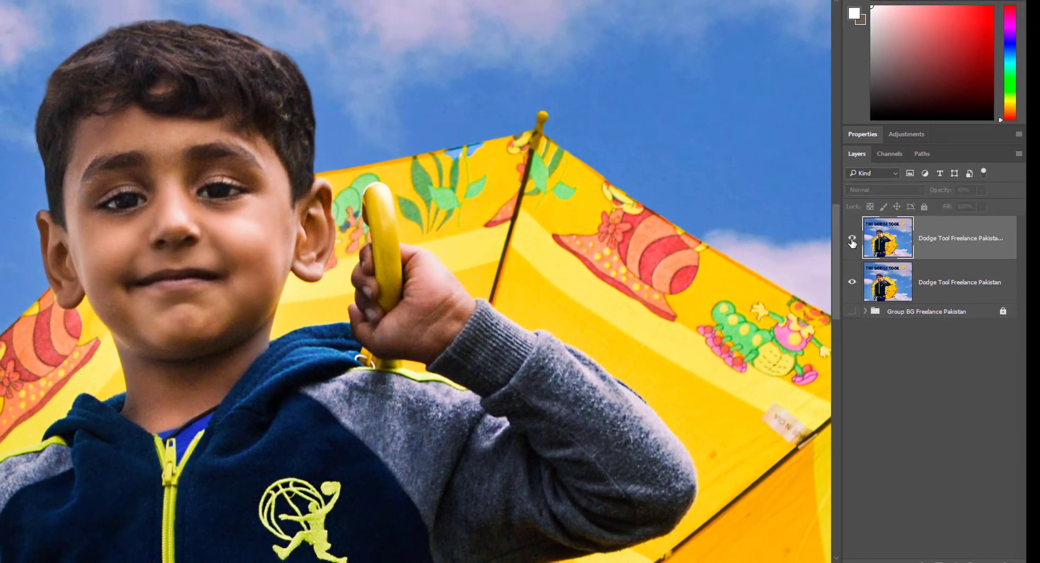
click(851, 240)
click(851, 239)
click(851, 239)
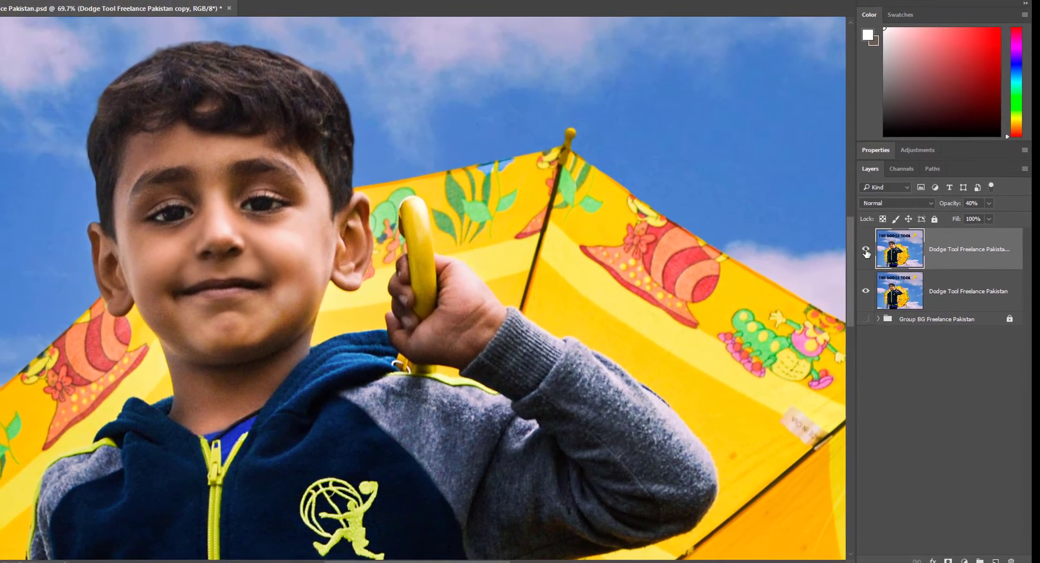
Delete the dodged copy and add a new Layer 1, bringing up Fill with 50% Gray
key(Delete)
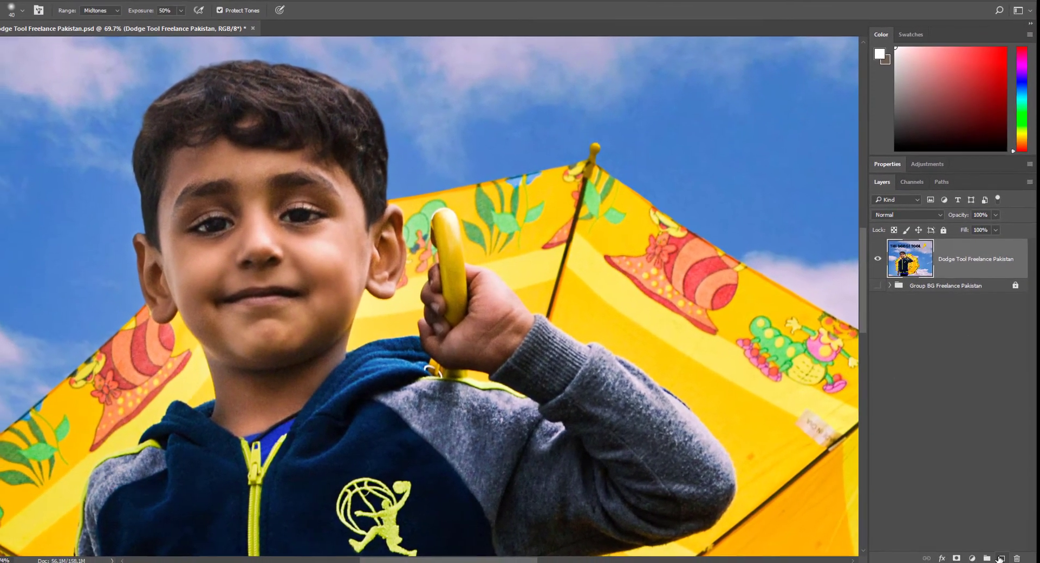
click(993, 562)
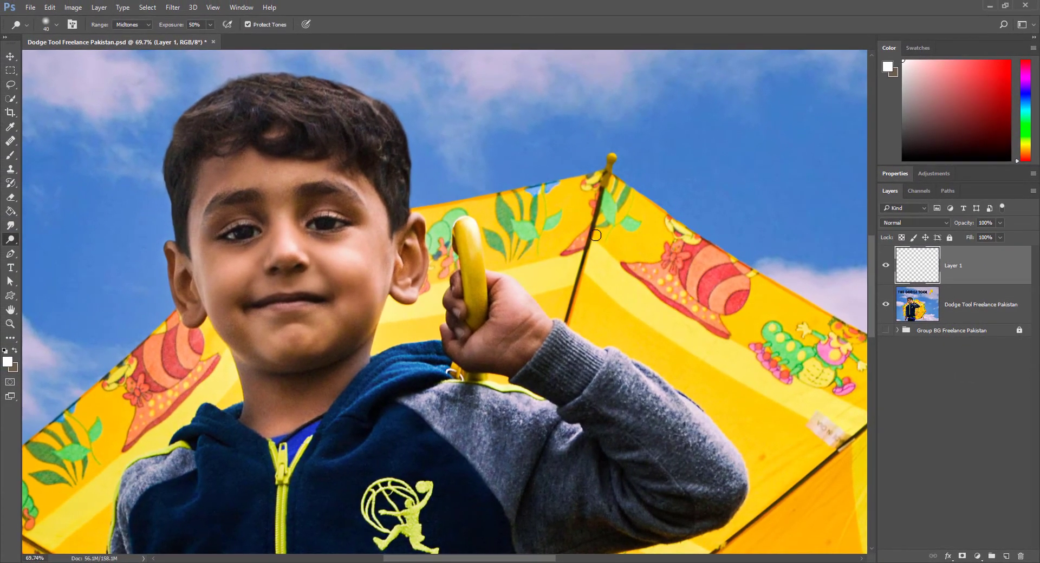
key(shift+F5)
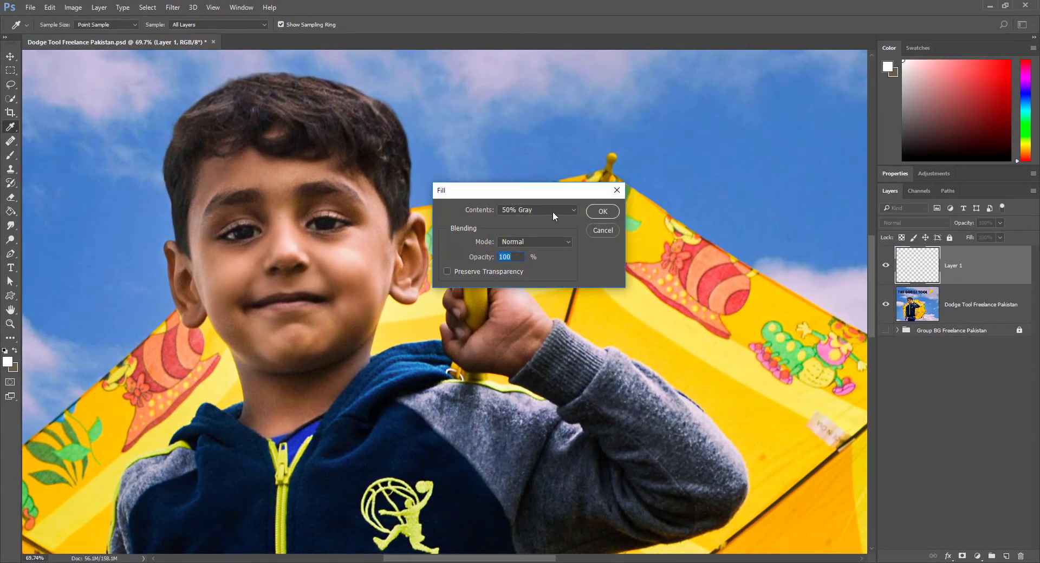
Fill Layer 1 with 50% gray and set its blend mode to Overlay
click(601, 212)
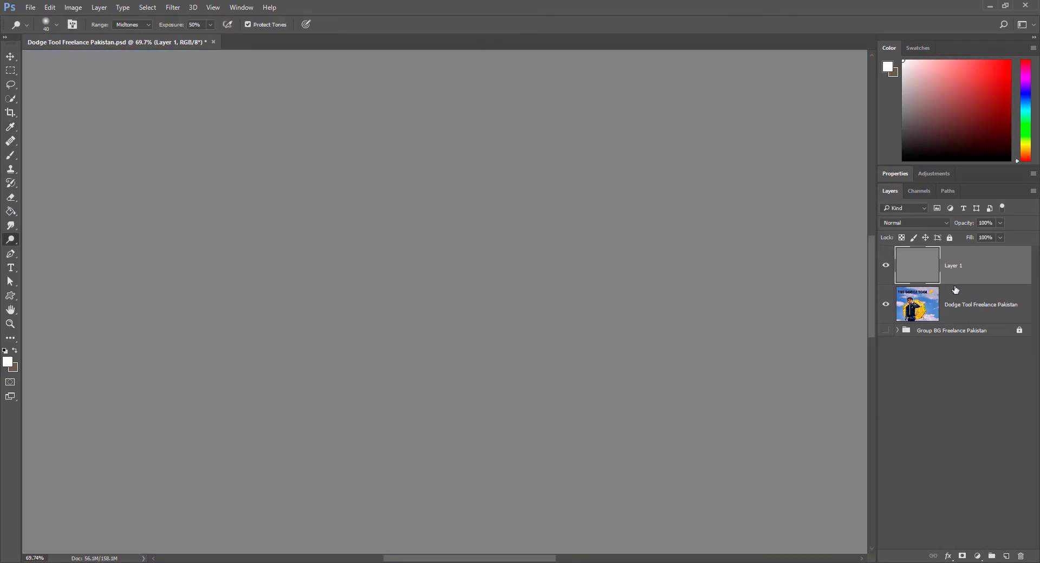
click(920, 223)
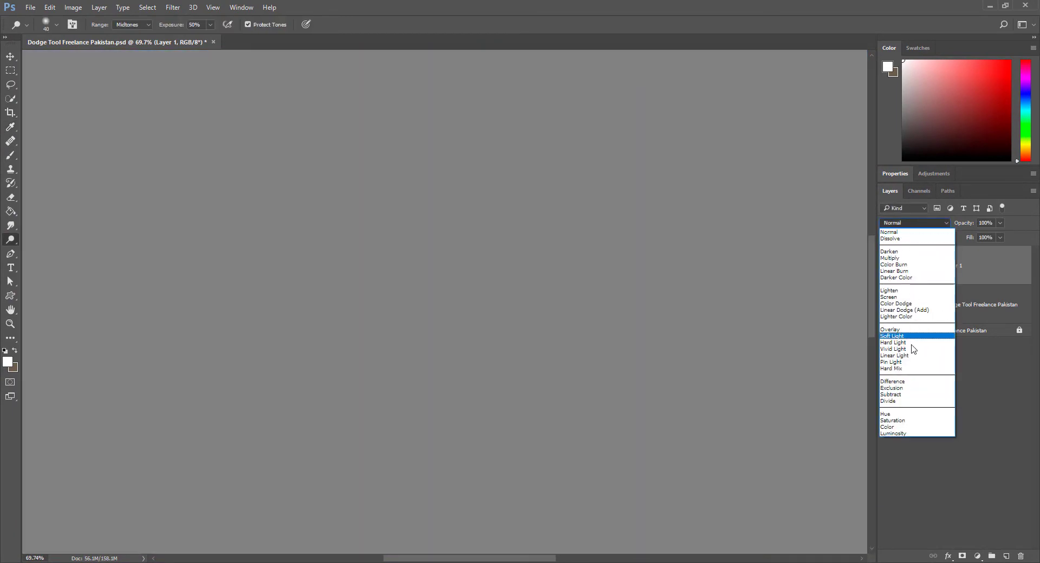
click(902, 329)
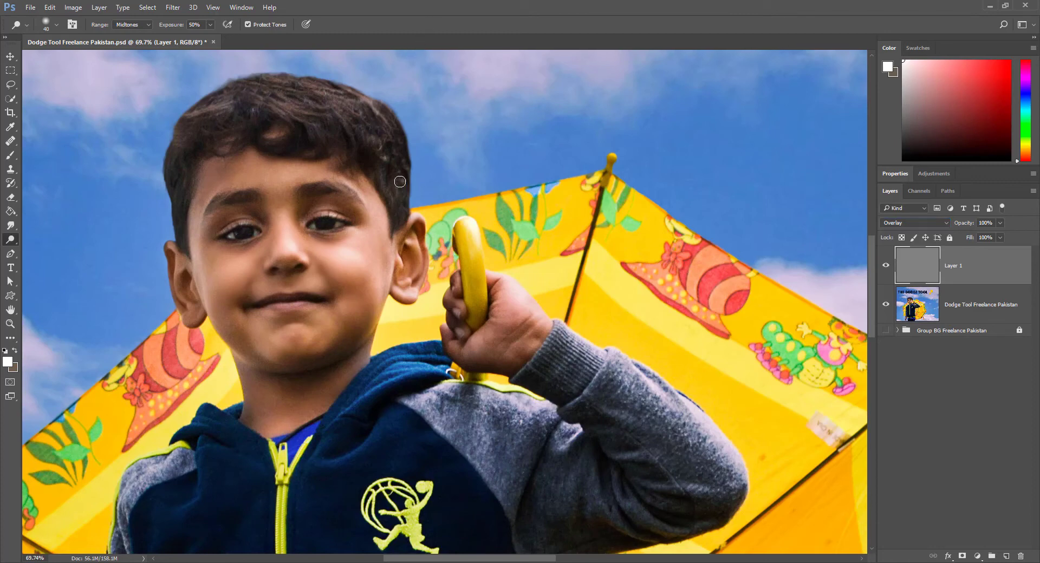
Enlarge the dodge brush to 80 and dodge the boy's cheek, ear and hair streaks
key(bracketright)
key(bracketright)
key(bracketright)
mouse_move(371, 195)
mouse_down()
mouse_move(375, 266)
mouse_move(359, 331)
mouse_move(384, 204)
mouse_move(381, 285)
mouse_move(354, 324)
mouse_move(384, 322)
mouse_up()
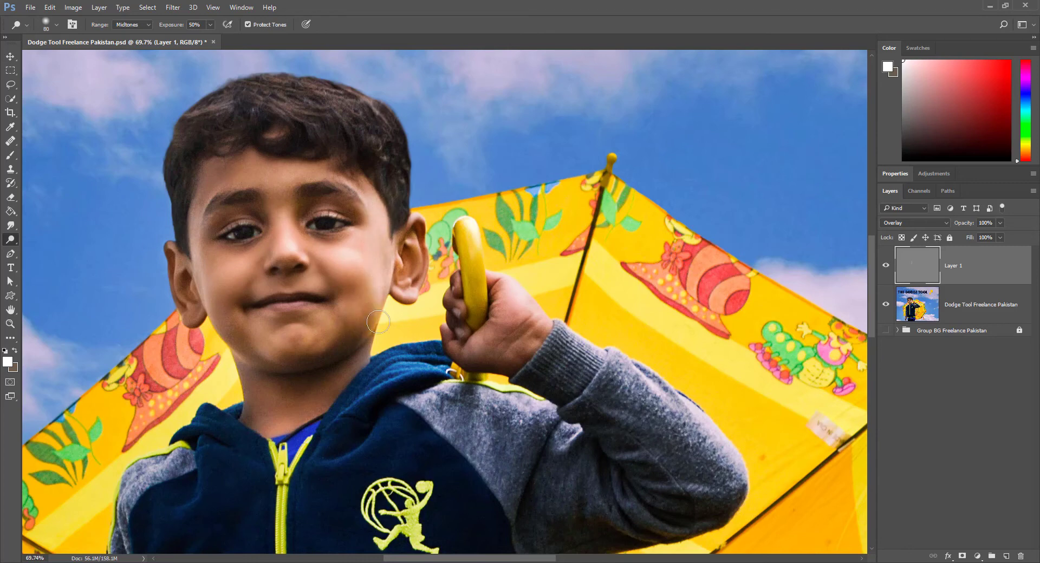
mouse_move(410, 230)
mouse_down()
mouse_move(425, 266)
mouse_move(409, 296)
mouse_move(496, 338)
mouse_move(469, 233)
mouse_move(486, 292)
mouse_move(642, 377)
mouse_move(723, 446)
mouse_move(520, 334)
mouse_move(564, 345)
mouse_move(621, 384)
mouse_up()
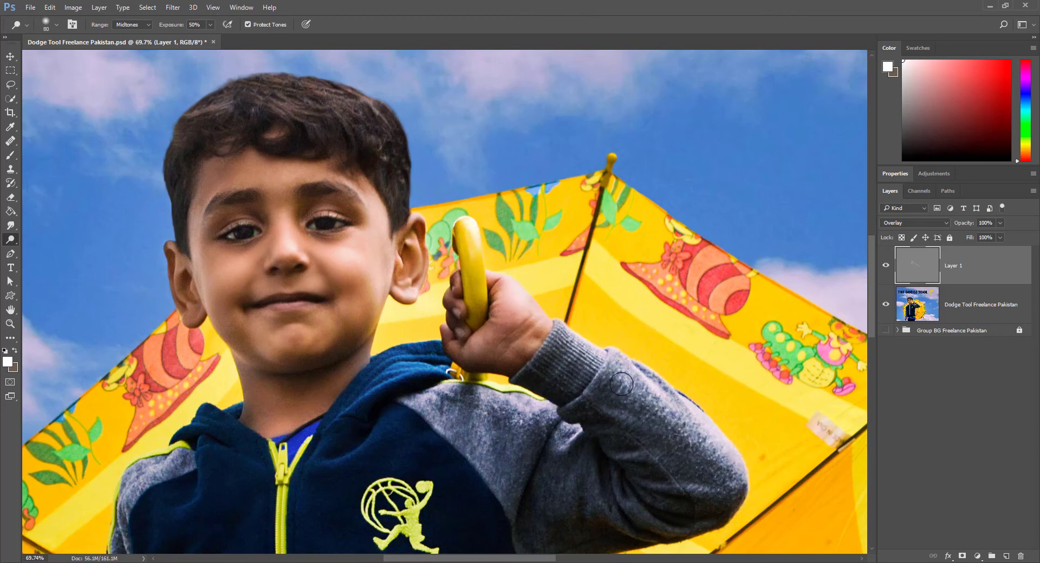
mouse_move(368, 111)
mouse_down()
mouse_move(347, 99)
mouse_move(419, 149)
mouse_move(330, 109)
mouse_move(315, 88)
mouse_move(227, 102)
mouse_move(278, 99)
mouse_up()
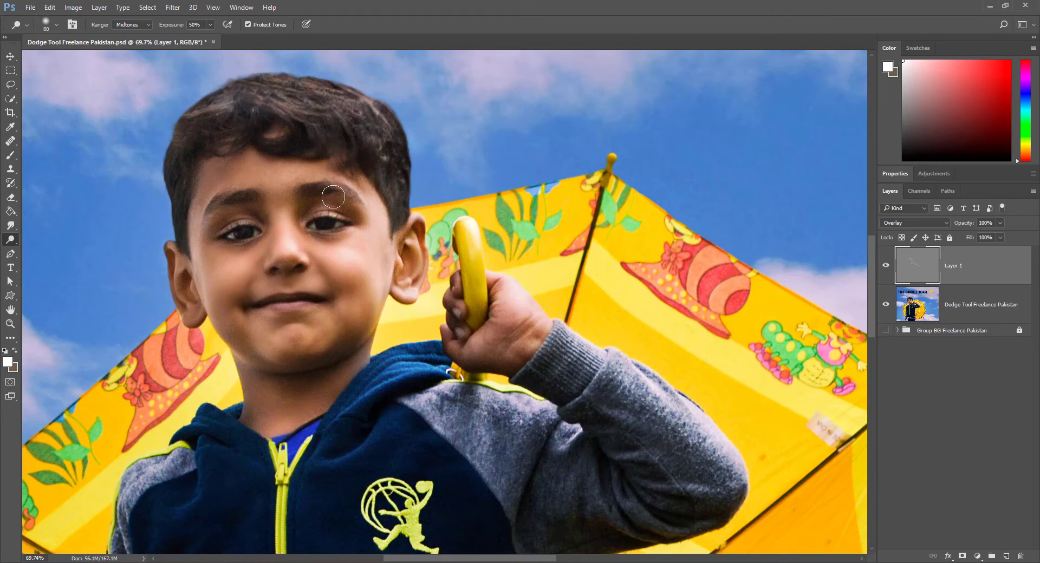
click(885, 266)
click(886, 266)
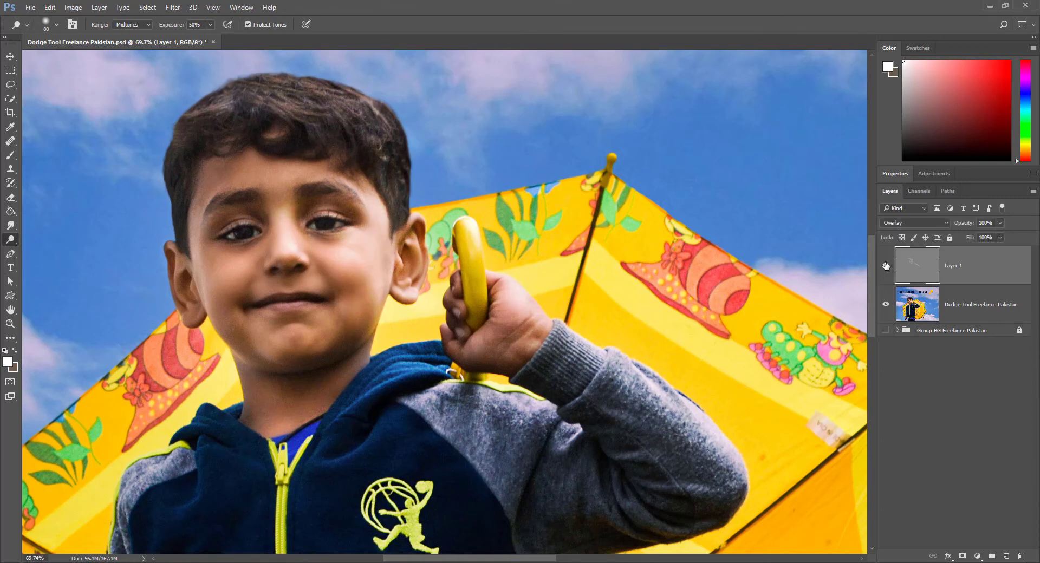
click(886, 266)
click(886, 266)
click(886, 266)
click(885, 266)
click(886, 266)
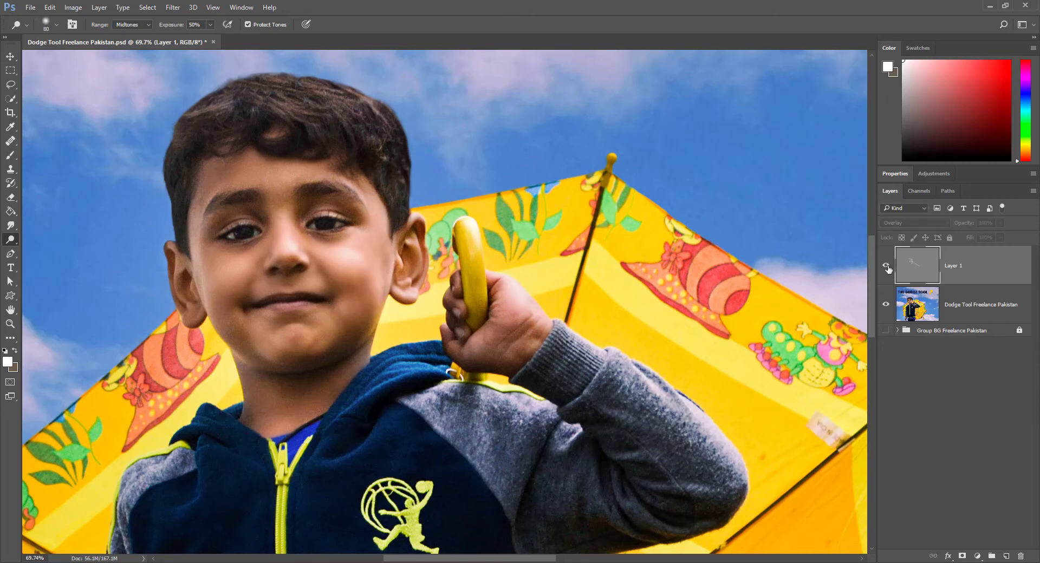
click(886, 265)
click(1000, 223)
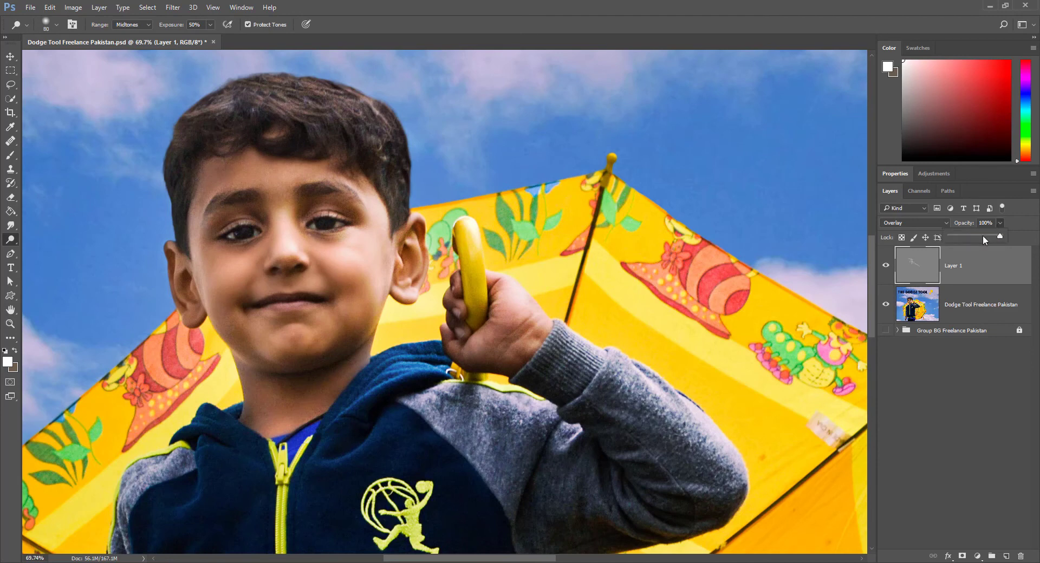
drag(983, 235, 989, 241)
drag(989, 237, 1005, 236)
click(993, 410)
click(963, 268)
Delete the gray Layer 1 and add a Curves adjustment layer
key(Delete)
click(979, 557)
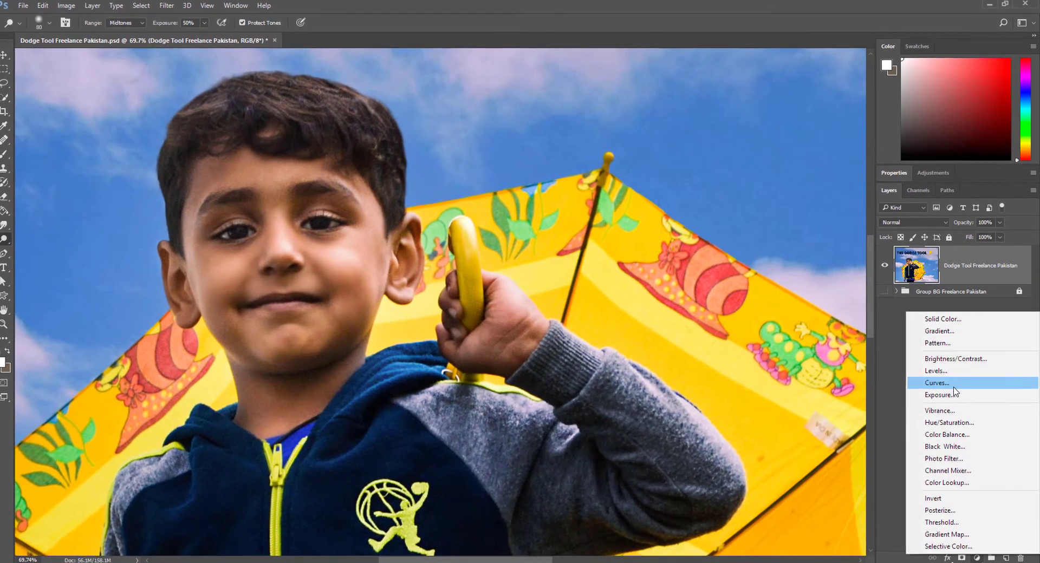
click(954, 385)
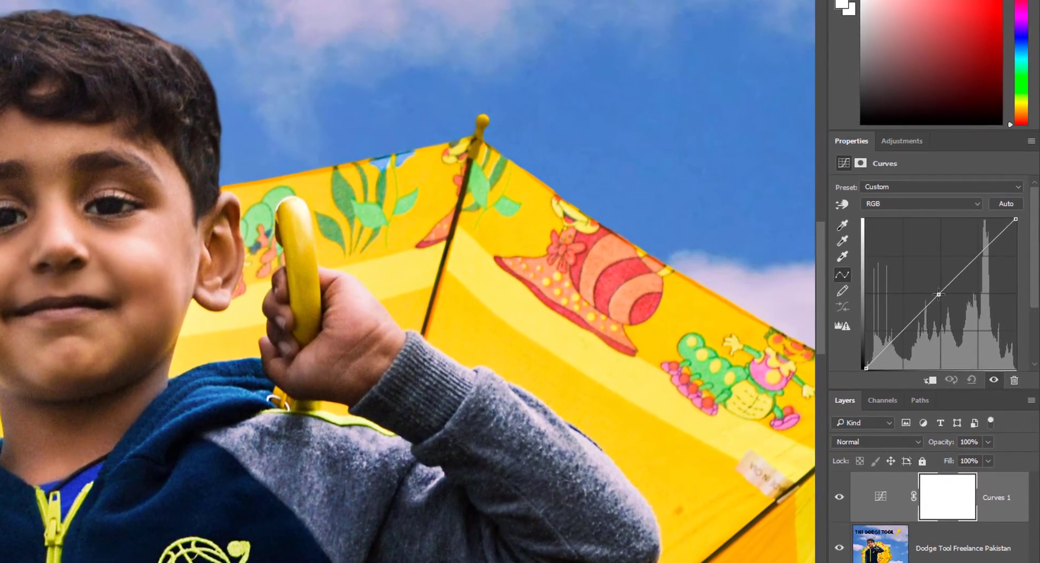
Bow the RGB curve upward to brighten the midtones, then select the Curves layer's mask
drag(911, 332, 948, 329)
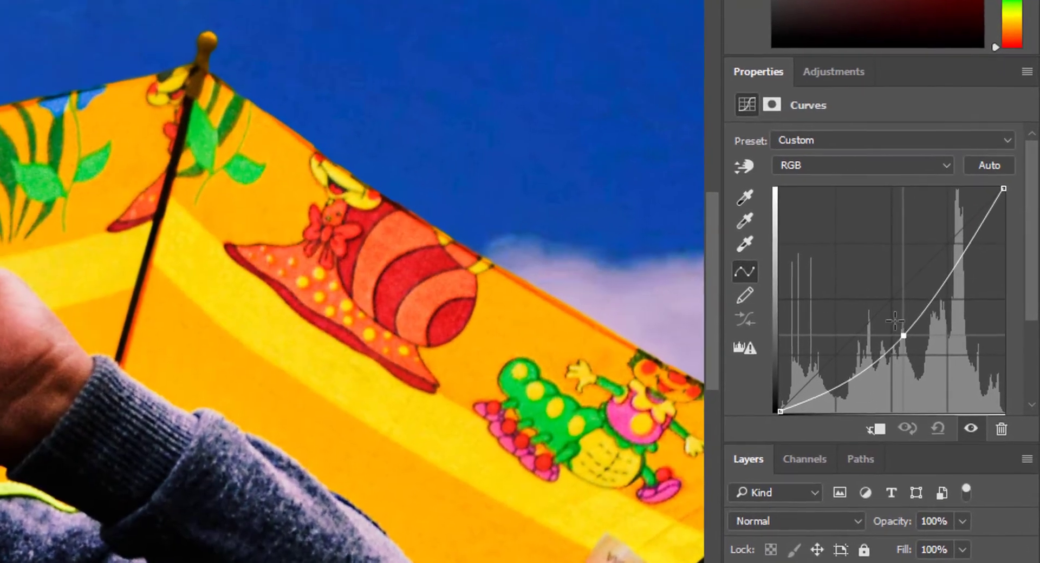
drag(909, 333, 807, 290)
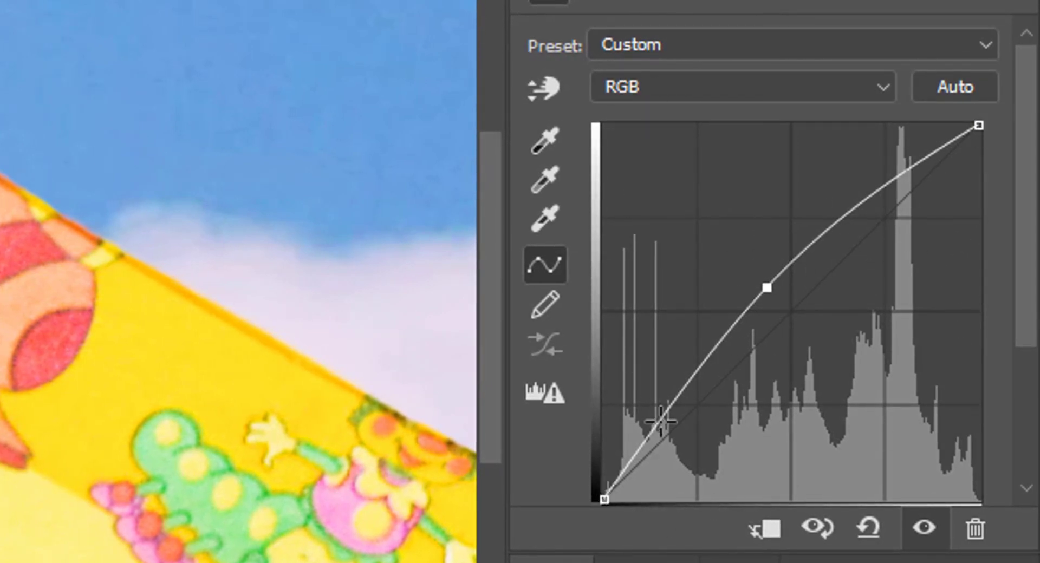
drag(767, 288, 752, 285)
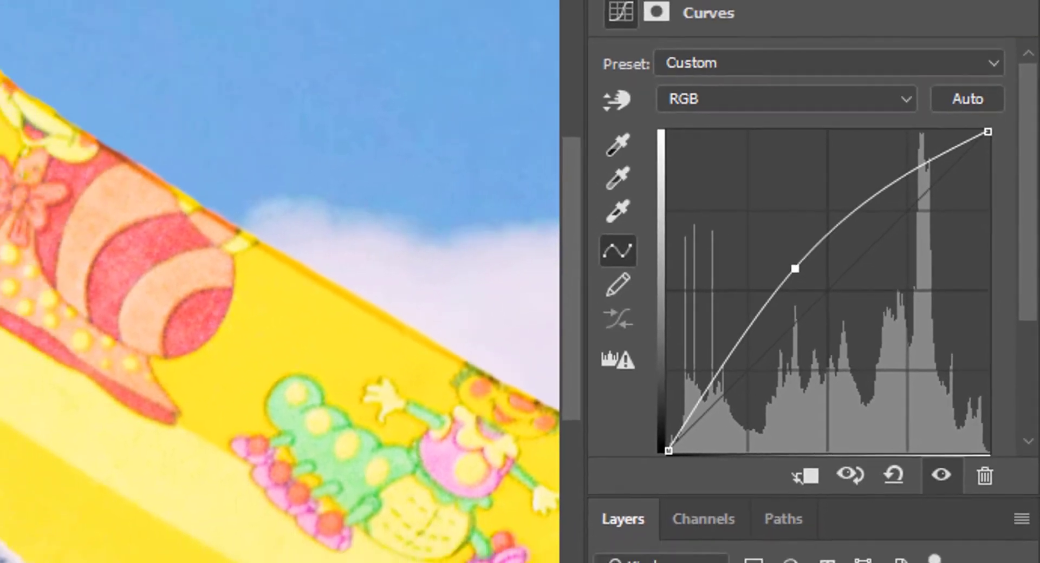
click(930, 514)
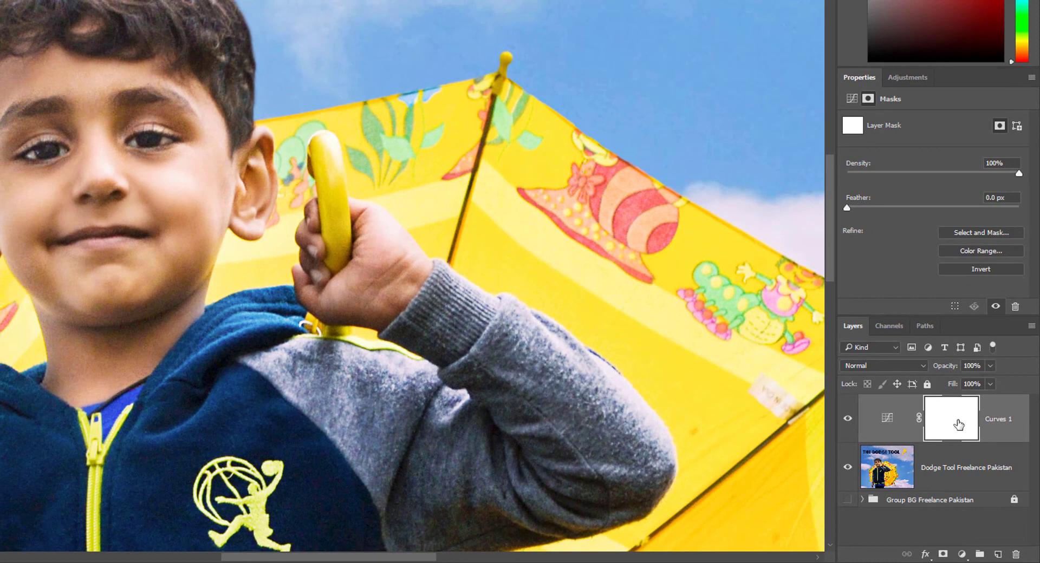
Invert the Curves 1 mask to black and paint white over the boy's cheek, face and sleeve
key(ctrl+i)
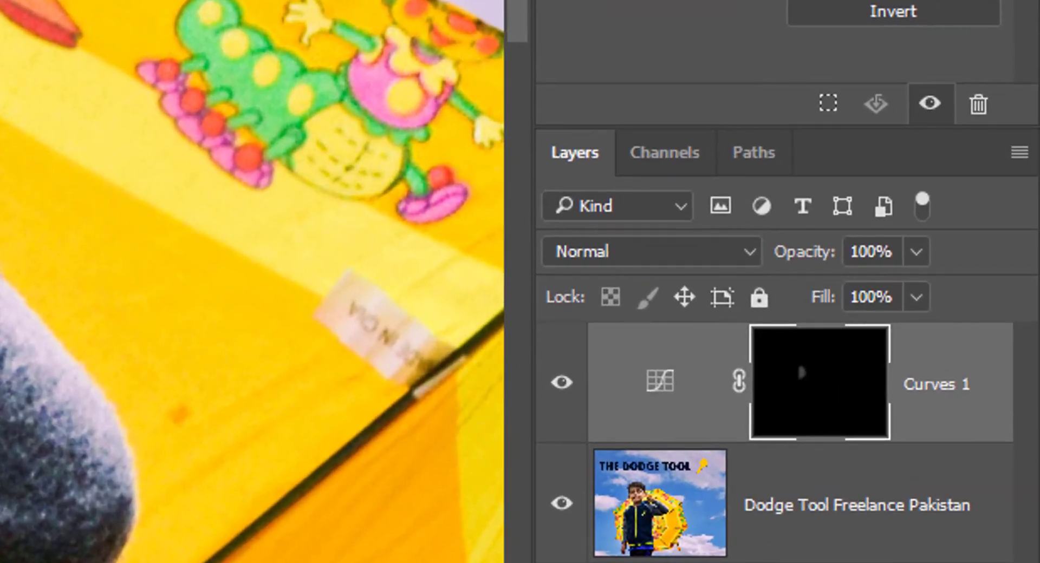
drag(27, 330, 1, 292)
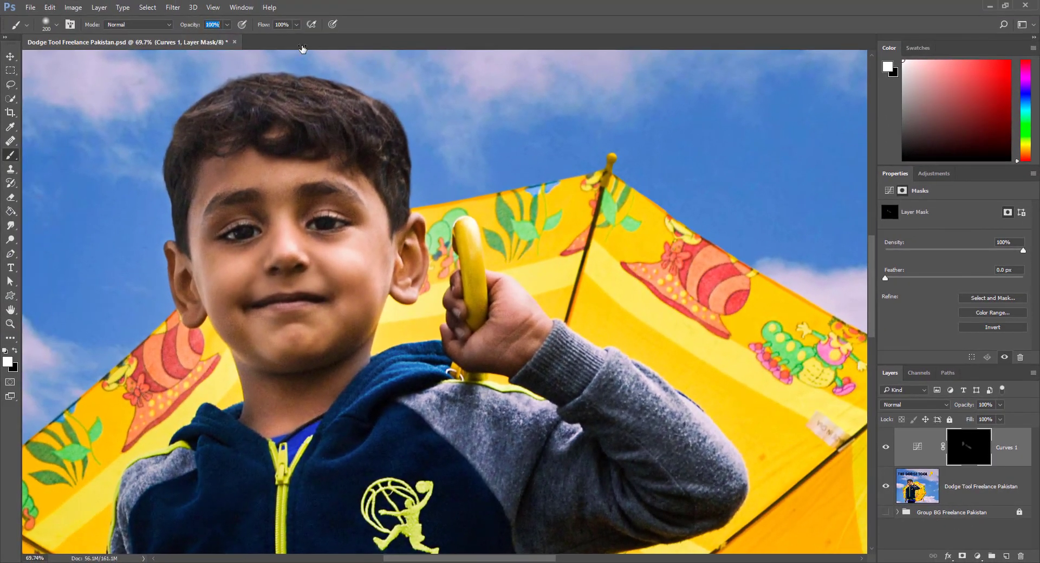
mouse_move(377, 148)
mouse_down()
mouse_move(390, 220)
mouse_move(376, 280)
mouse_move(344, 356)
mouse_move(303, 374)
mouse_move(517, 375)
mouse_move(533, 324)
mouse_move(708, 424)
mouse_move(728, 499)
mouse_up()
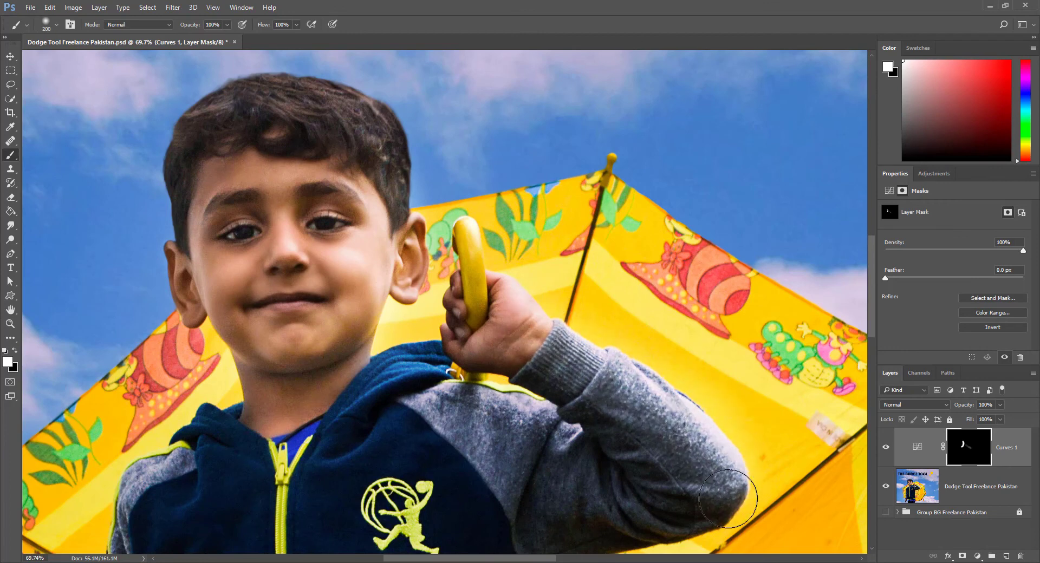
mouse_move(314, 360)
mouse_down()
mouse_move(349, 244)
mouse_move(313, 395)
mouse_move(373, 192)
mouse_up()
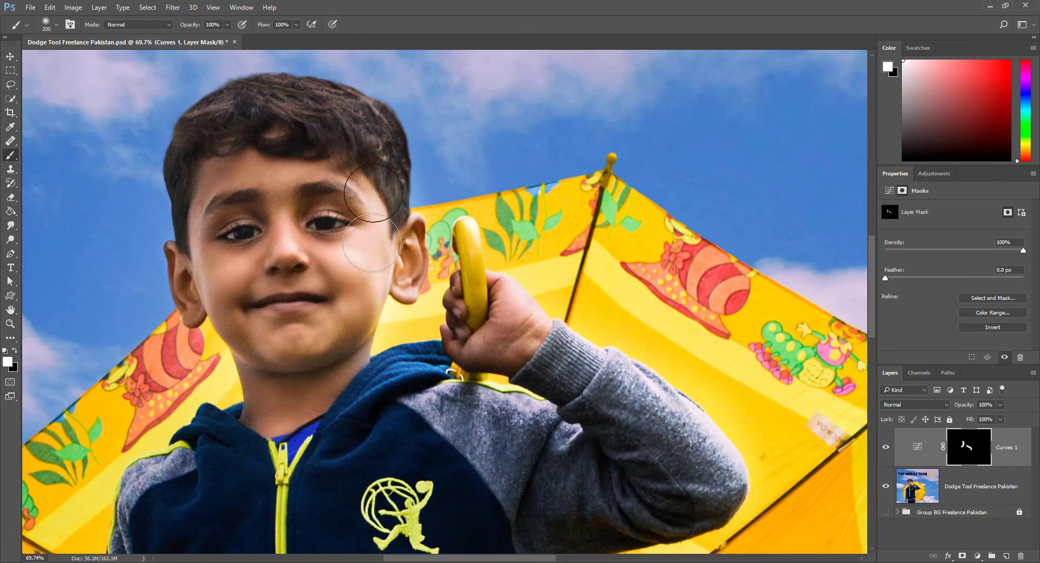
View the mask alone, compare the Curves layer off and on, and adjust its opacity
alt+click(969, 452)
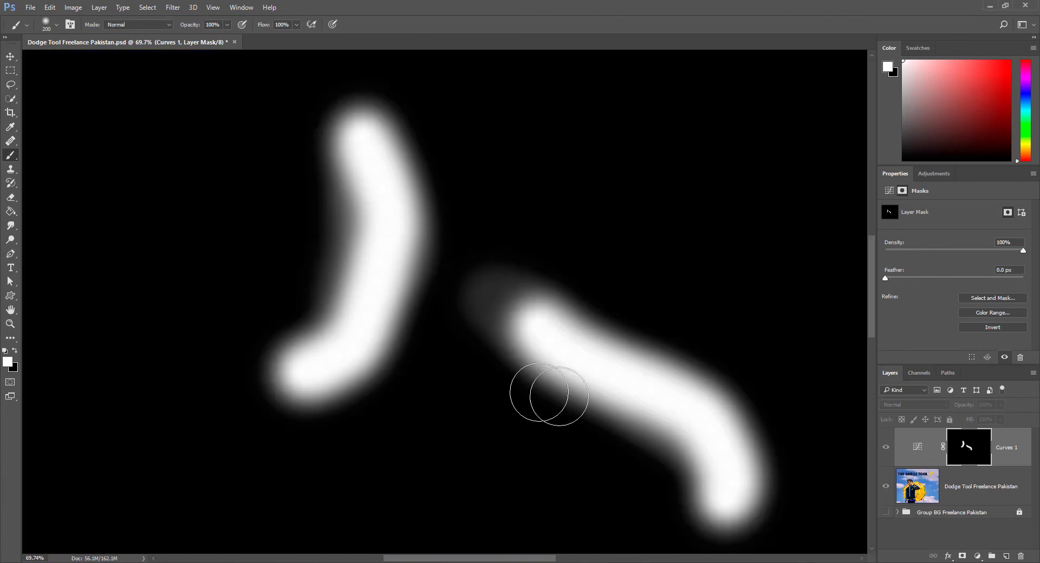
alt+click(967, 450)
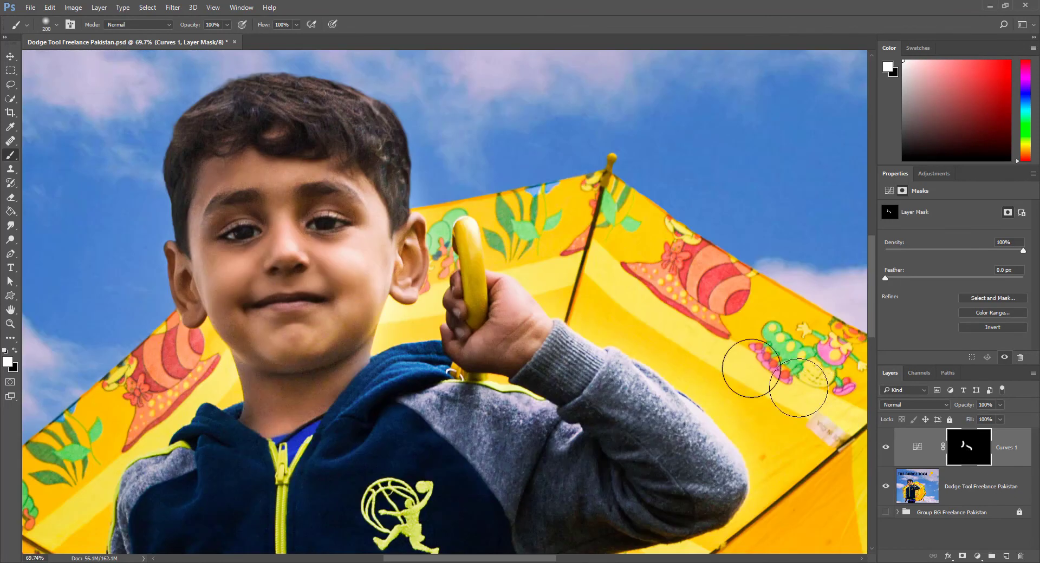
click(886, 450)
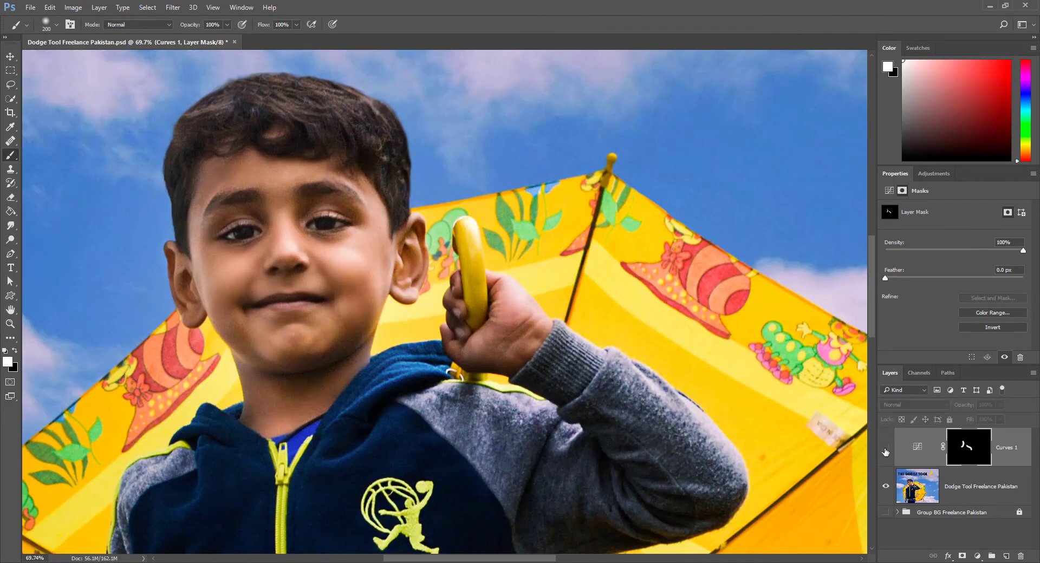
click(885, 450)
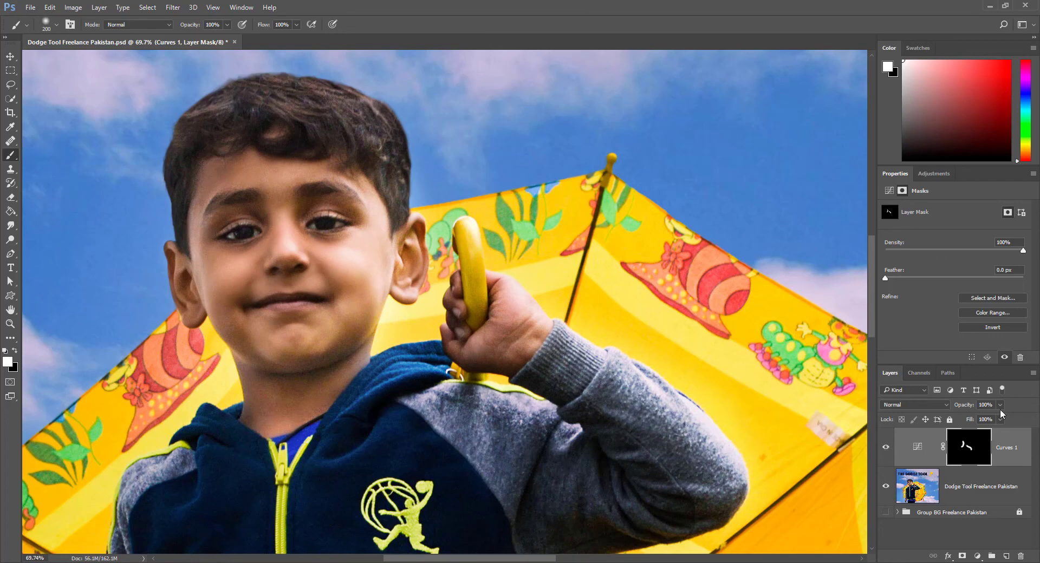
drag(974, 422, 1016, 411)
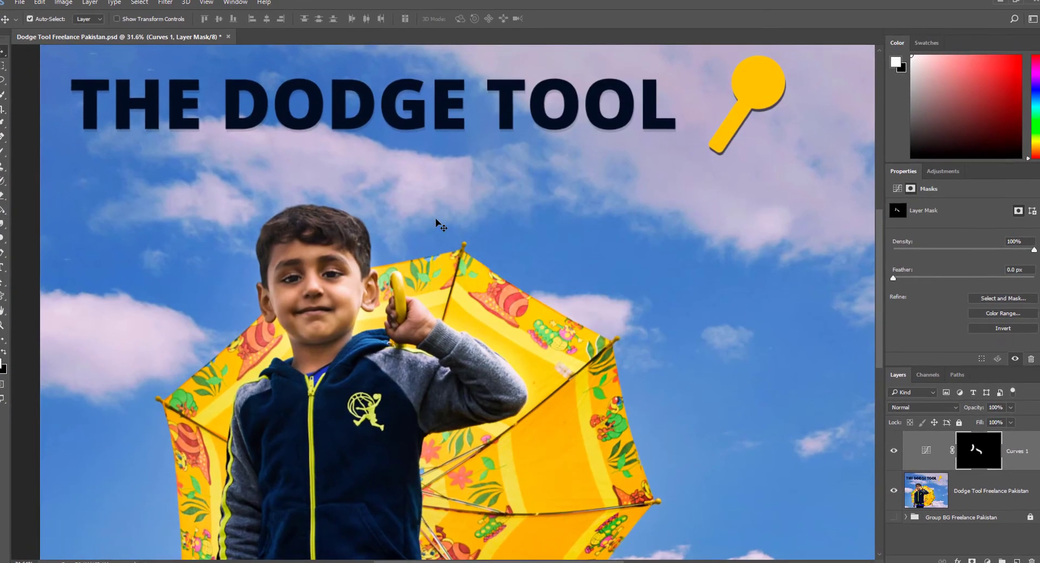